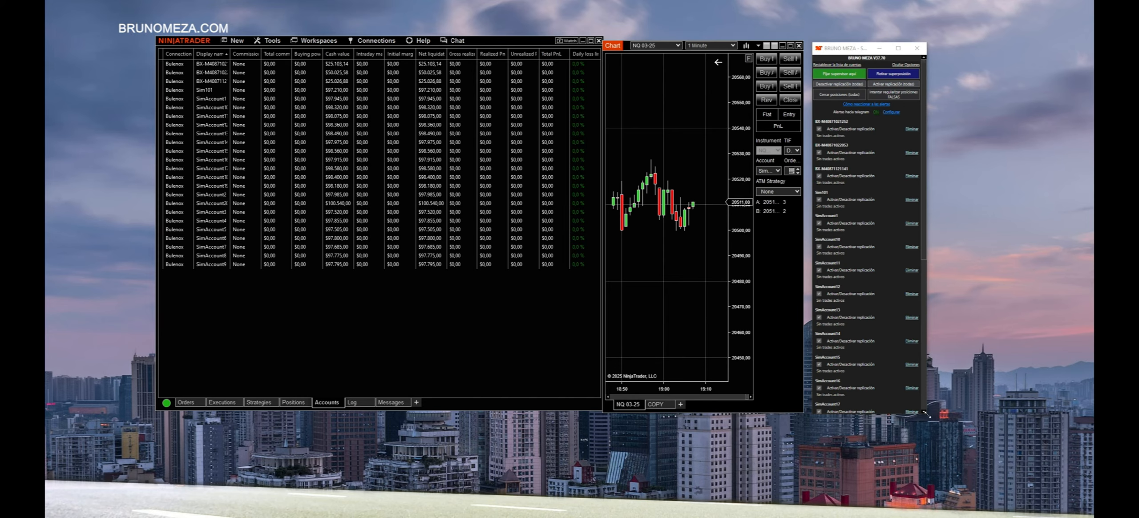
- Enlarge the account supervisor window, and buy one NQ 03-25 contract at market and close that position from the chart
{"action": "left_click_drag", "start_coordinate": [919, 414], "coordinate": [989, 478]}
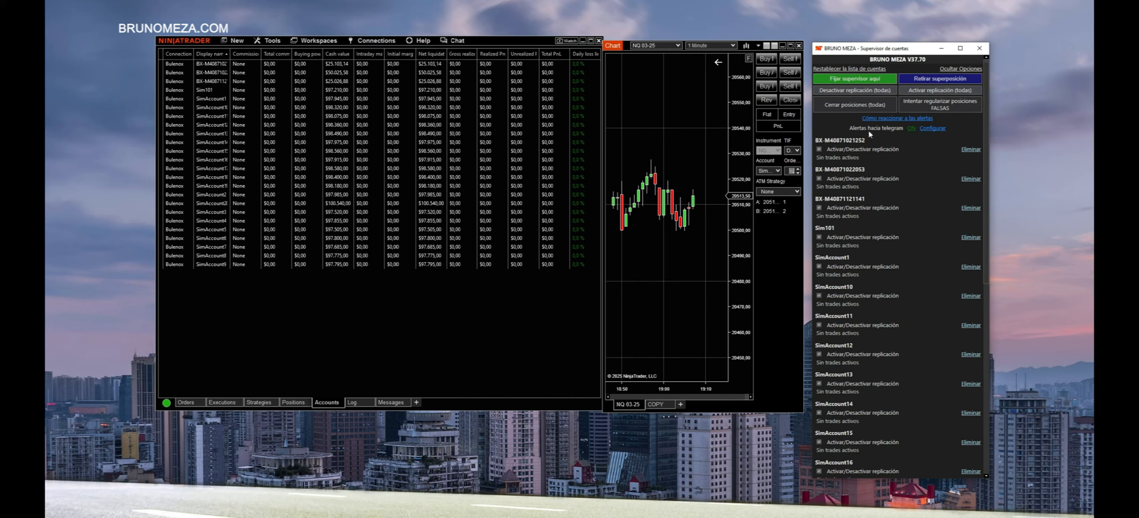
{"action": "left_click", "coordinate": [766, 59]}
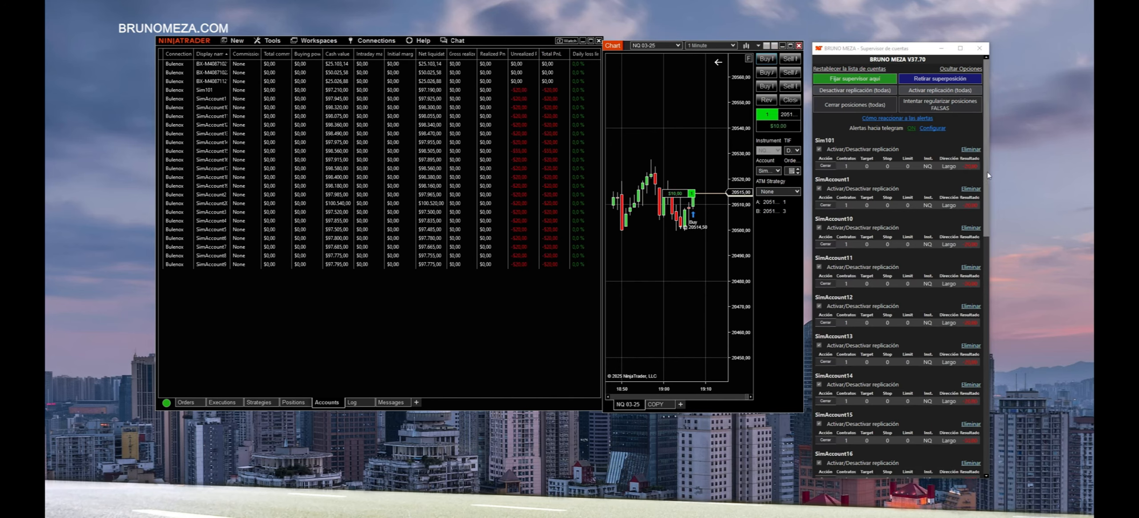
{"action": "left_click_drag", "start_coordinate": [987, 171], "coordinate": [999, 143]}
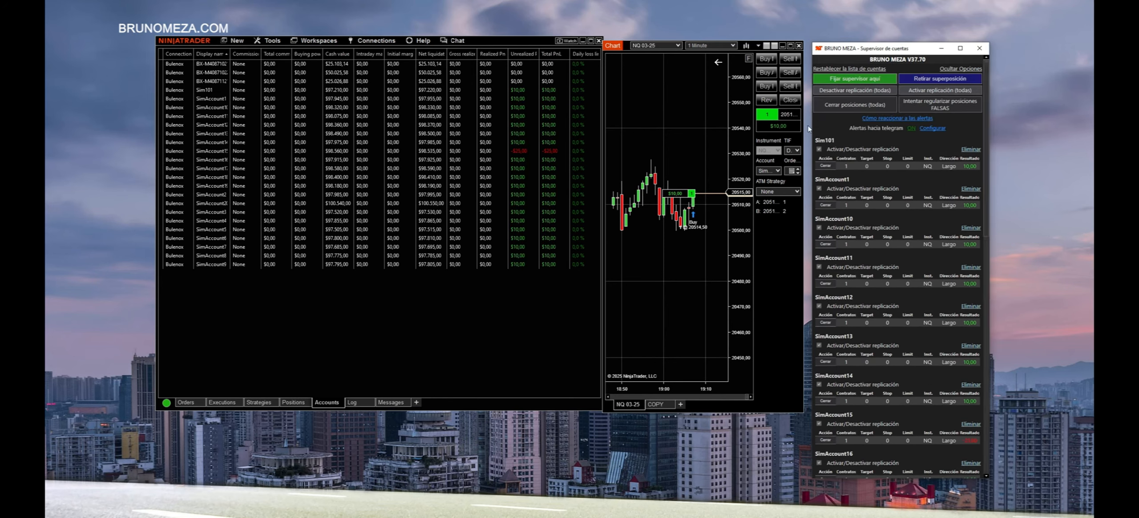
{"action": "left_click", "coordinate": [791, 100]}
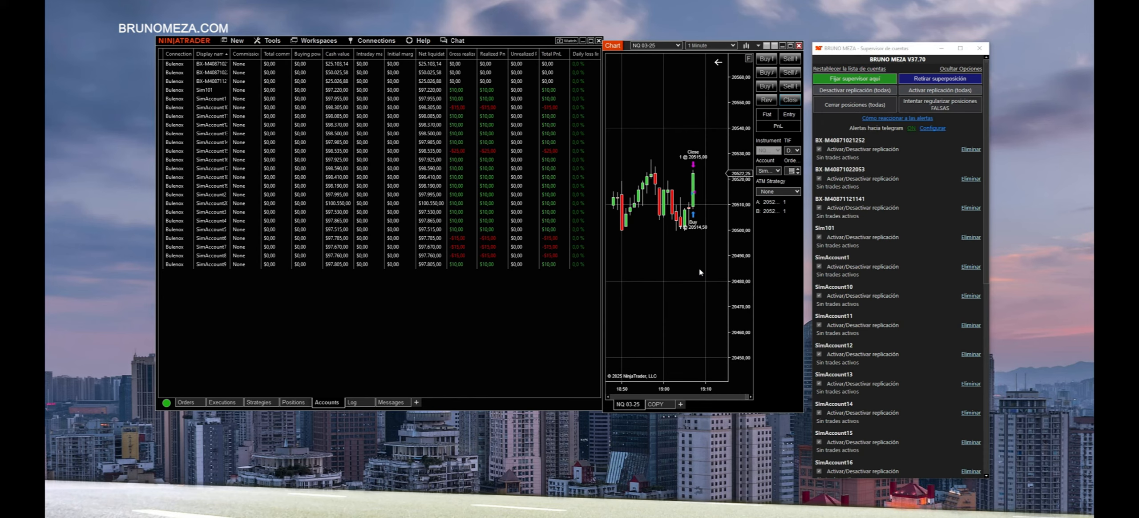
- Review the supervisor's guide on how to react to alerts and close it
{"action": "left_click", "coordinate": [886, 119]}
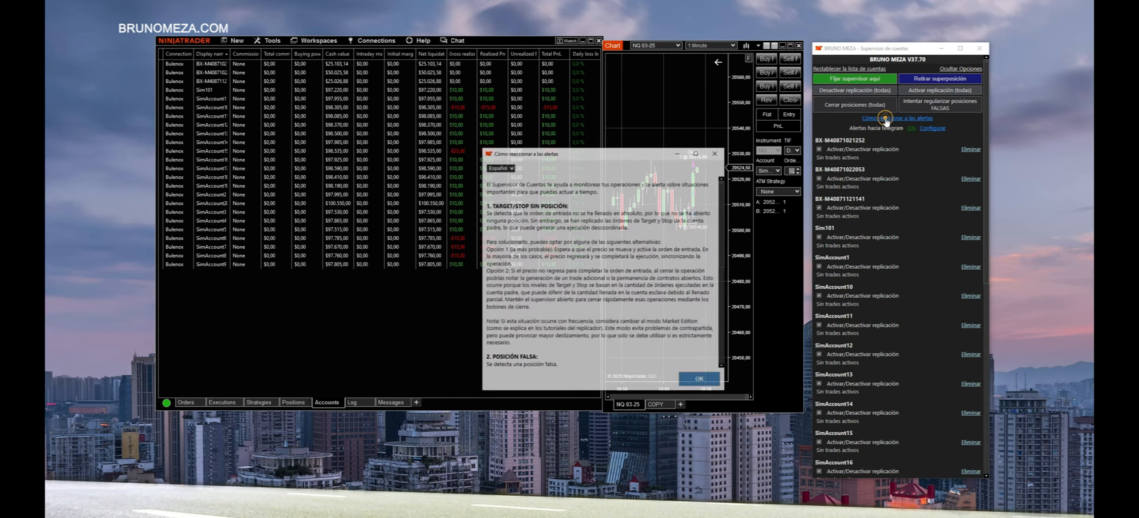
{"action": "scroll", "coordinate": [714, 289], "scroll_direction": "down", "scroll_amount": 10}
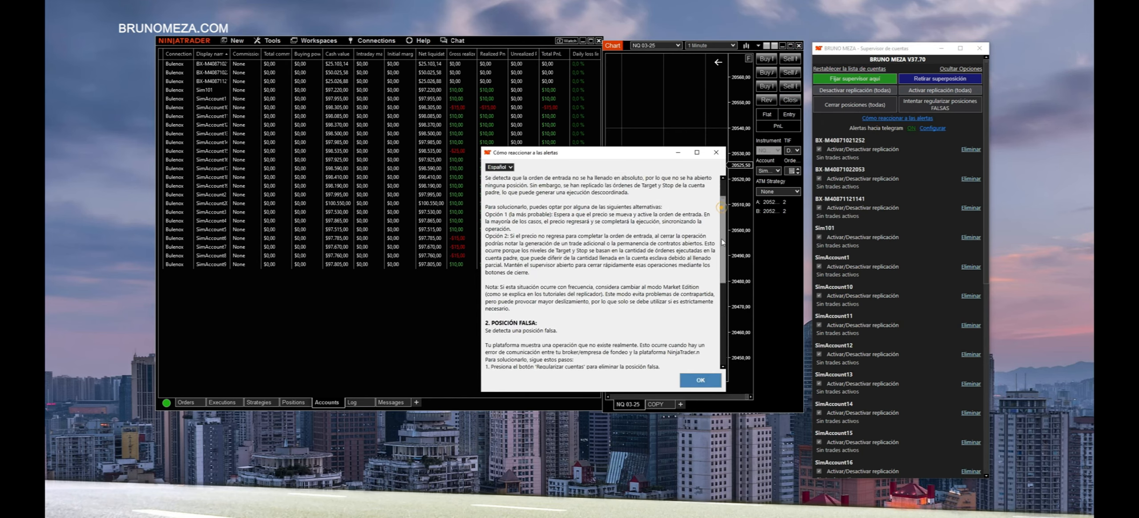
{"action": "left_click", "coordinate": [709, 380]}
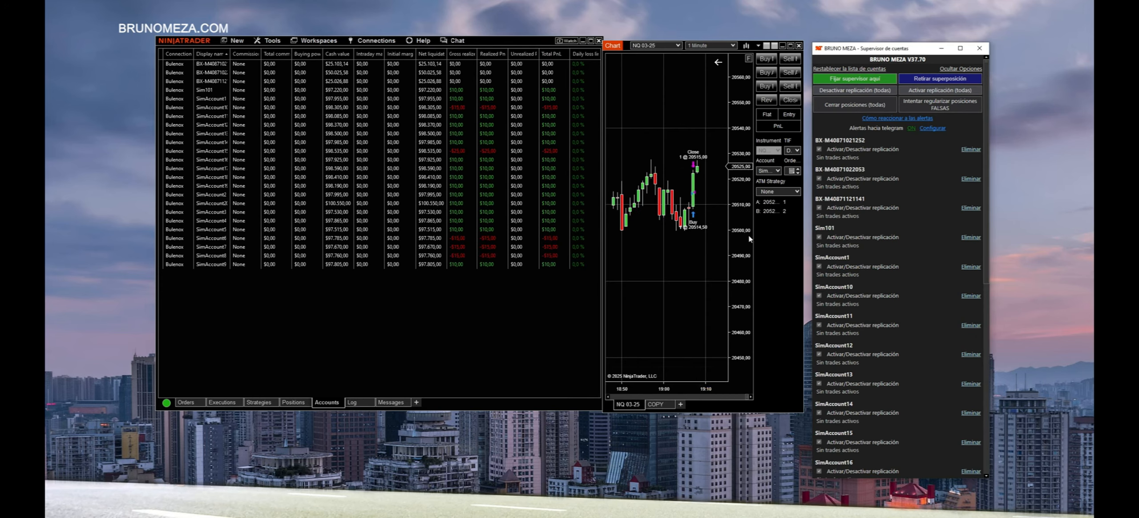
- Remove the first four accounts from the supervisor and restore the full account list
{"action": "left_click", "coordinate": [838, 71]}
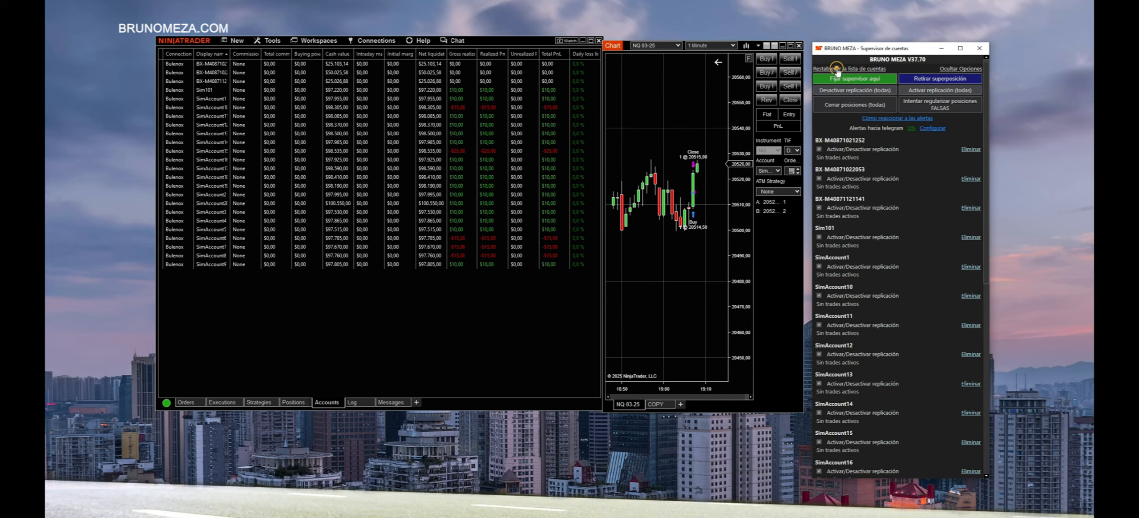
{"action": "left_click", "coordinate": [966, 151]}
{"action": "left_click", "coordinate": [966, 150]}
{"action": "left_click", "coordinate": [965, 150]}
{"action": "left_click", "coordinate": [966, 150]}
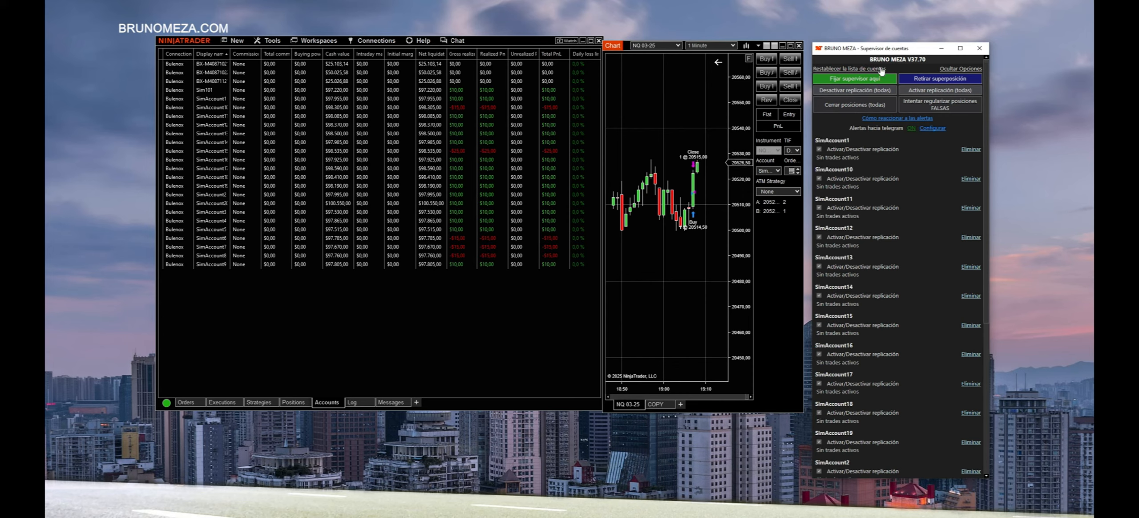
{"action": "left_click", "coordinate": [872, 69]}
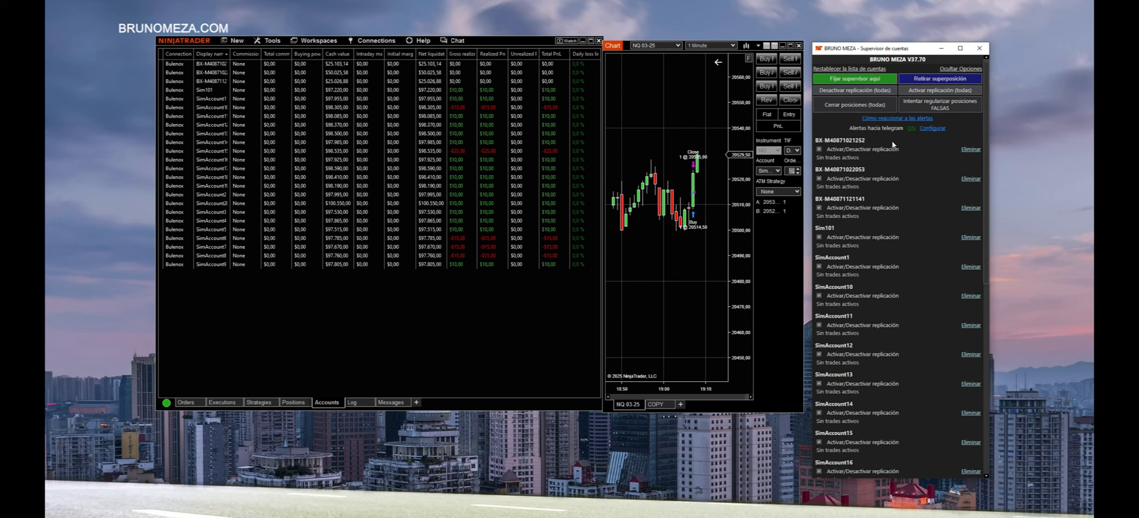
- Hide and redisplay the supervisor options, and save the supervisor window's current location and size
{"action": "left_click", "coordinate": [973, 69]}
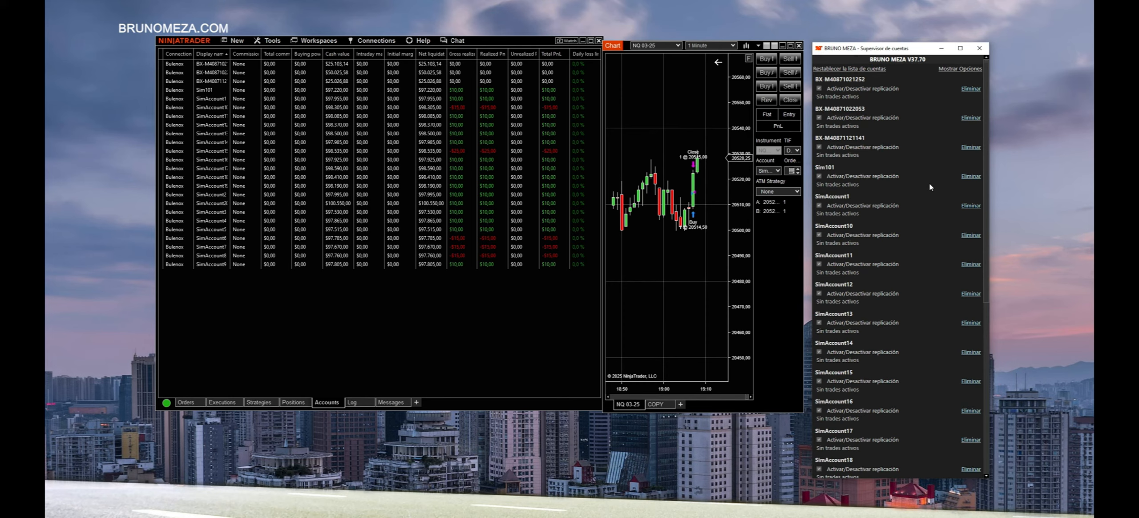
{"action": "left_click", "coordinate": [961, 69]}
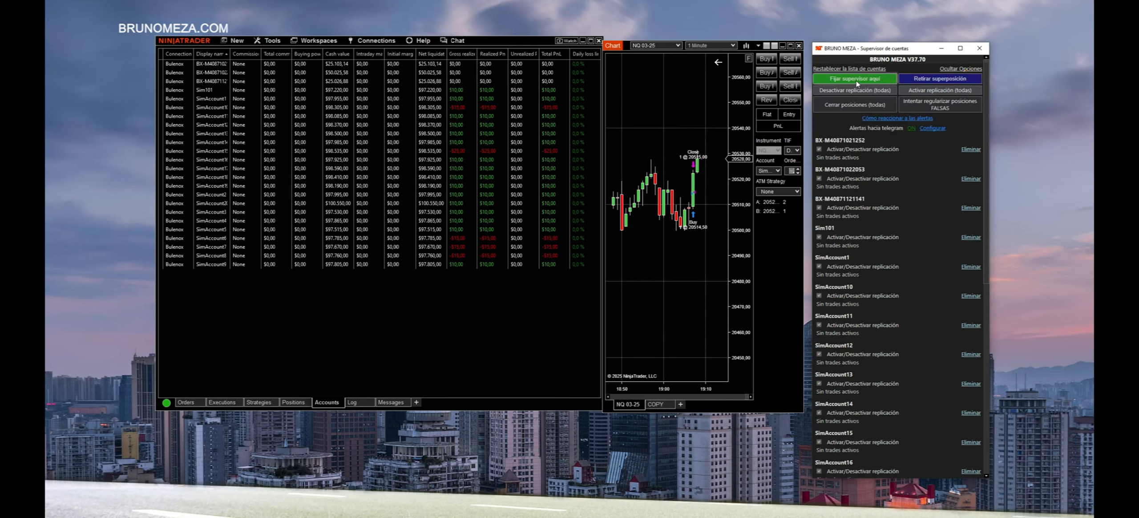
{"action": "left_click", "coordinate": [887, 80]}
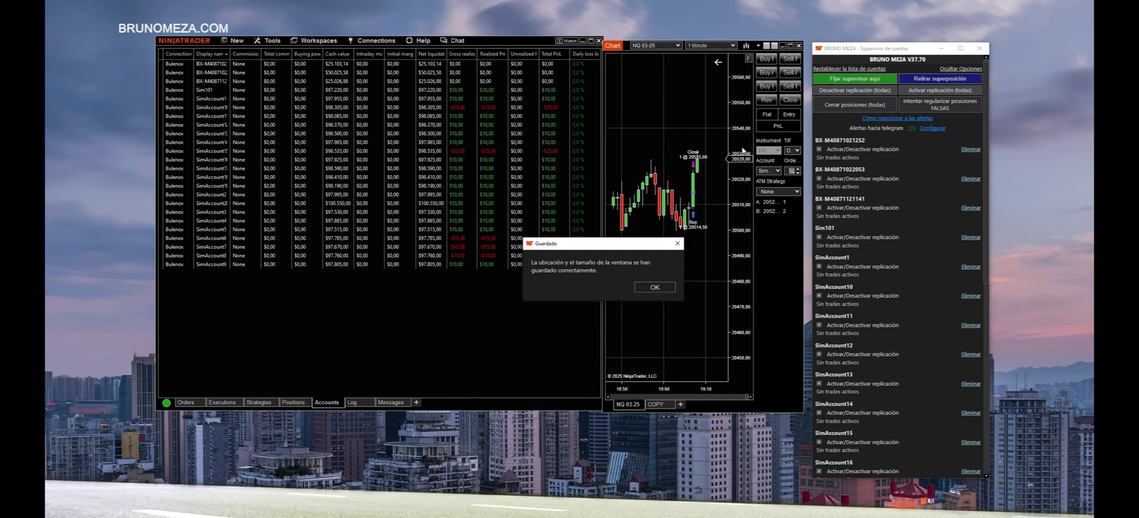
{"action": "left_click", "coordinate": [666, 286]}
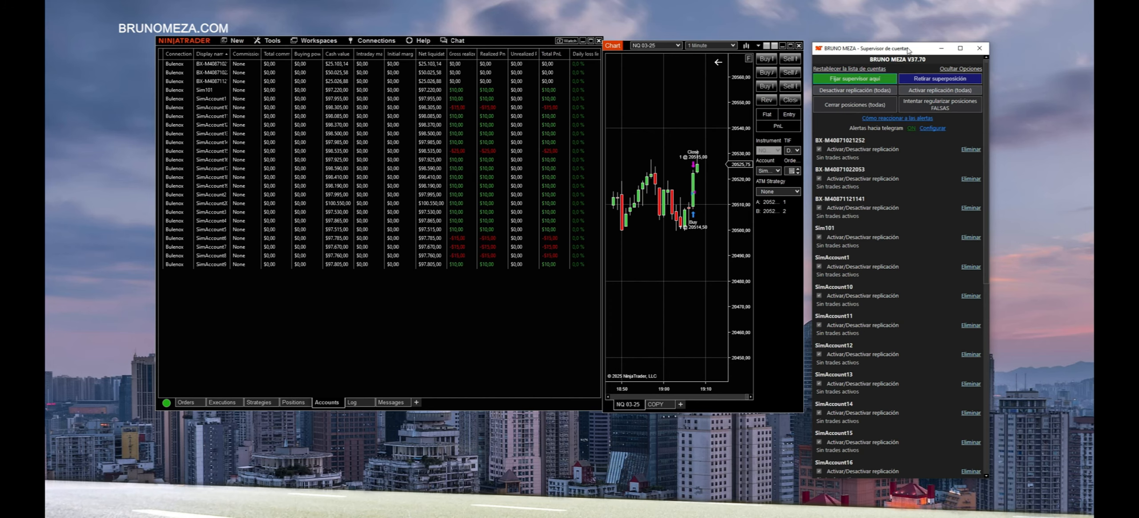
- Turn off the supervisor's always-on-top overlay while it covers the NinjaTrader windows, and place it back beside the chart
{"action": "left_click_drag", "start_coordinate": [908, 50], "coordinate": [555, 86]}
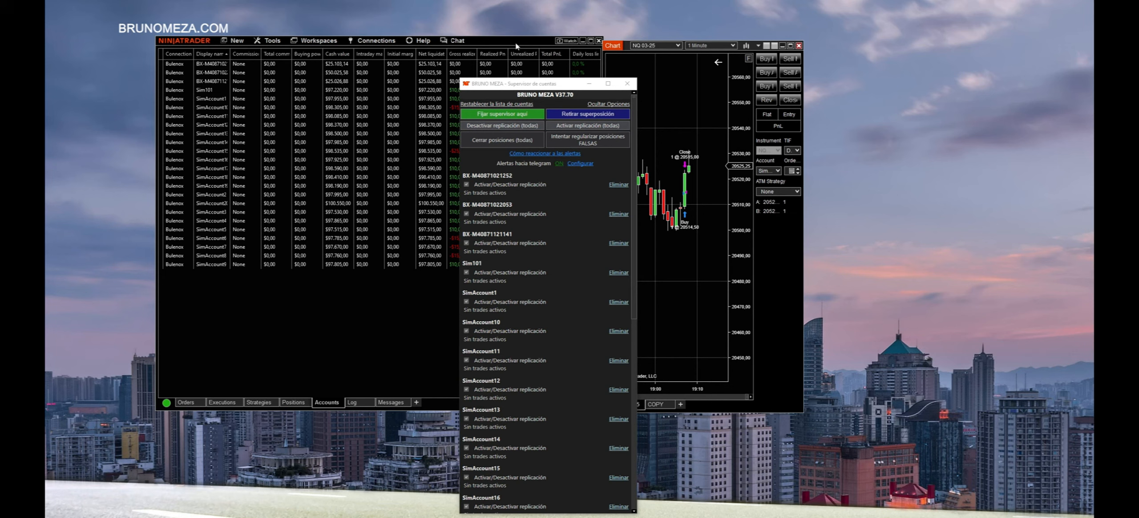
{"action": "mouse_move", "coordinate": [515, 43]}
{"action": "left_mouse_down"}
{"action": "mouse_move", "coordinate": [499, 38]}
{"action": "mouse_move", "coordinate": [512, 46]}
{"action": "left_mouse_up"}
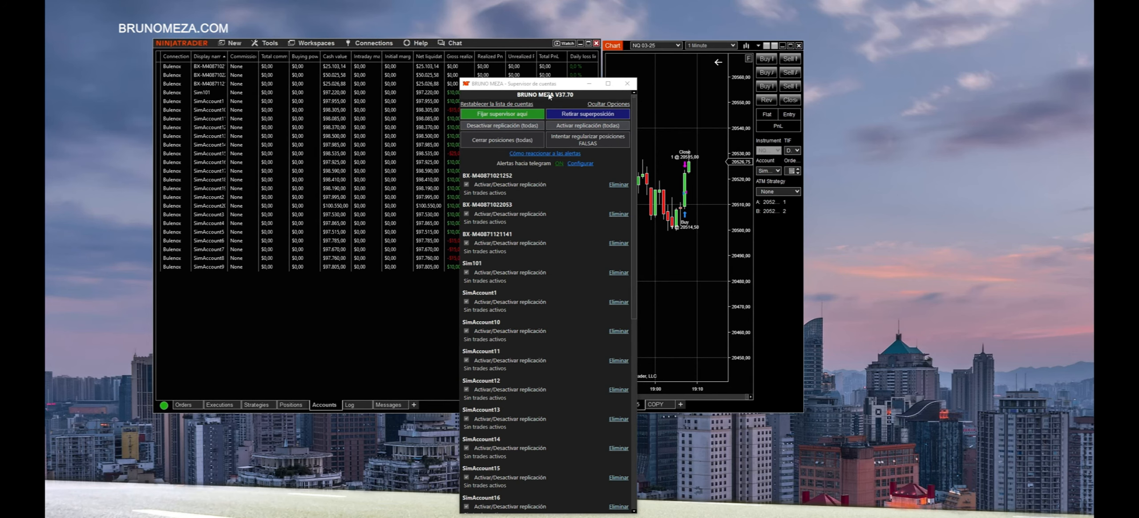
{"action": "left_click", "coordinate": [565, 117]}
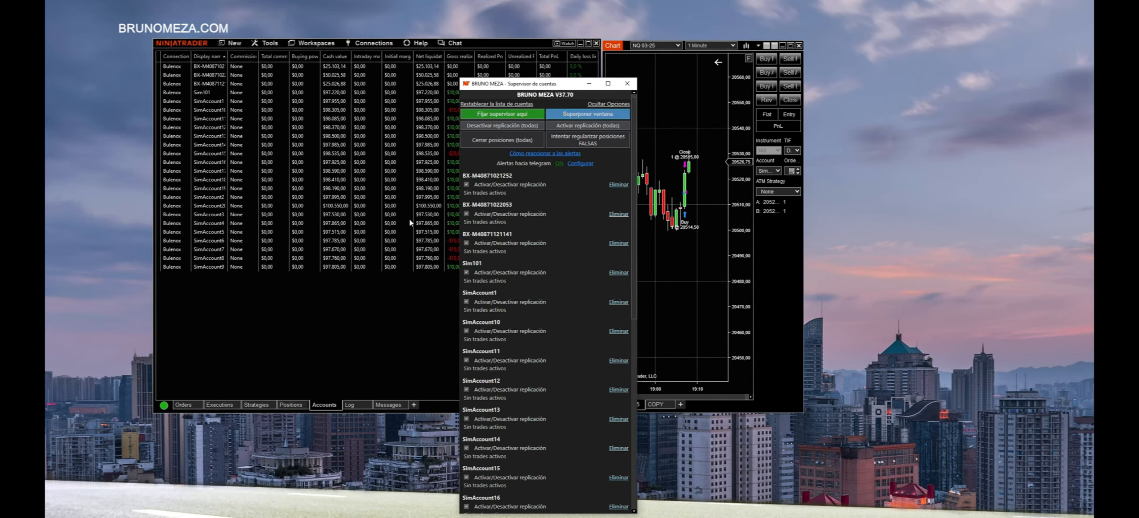
{"action": "left_click", "coordinate": [408, 223]}
{"action": "left_click", "coordinate": [693, 286]}
{"action": "left_click", "coordinate": [577, 507]}
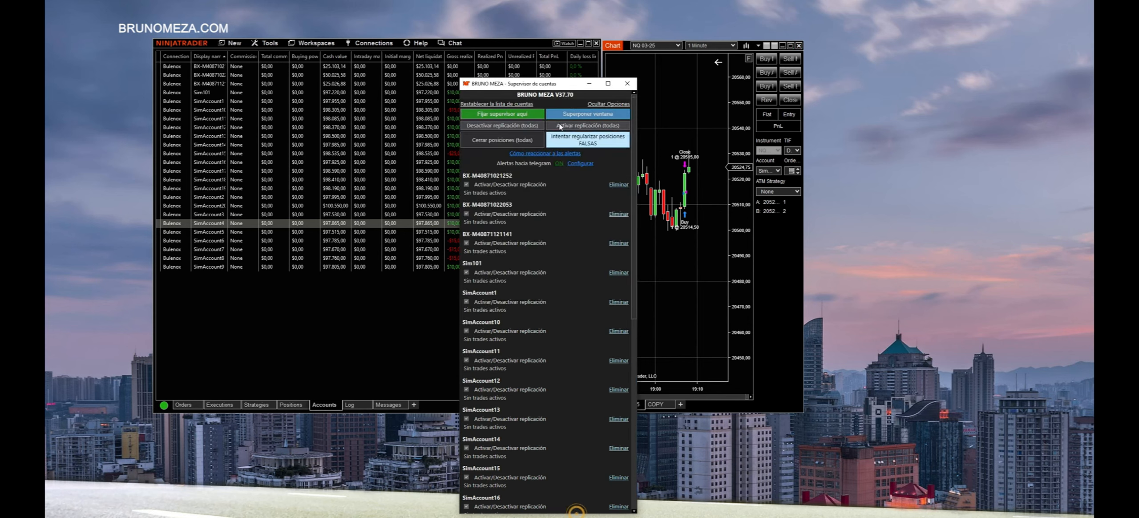
{"action": "left_click_drag", "start_coordinate": [529, 84], "coordinate": [878, 48]}
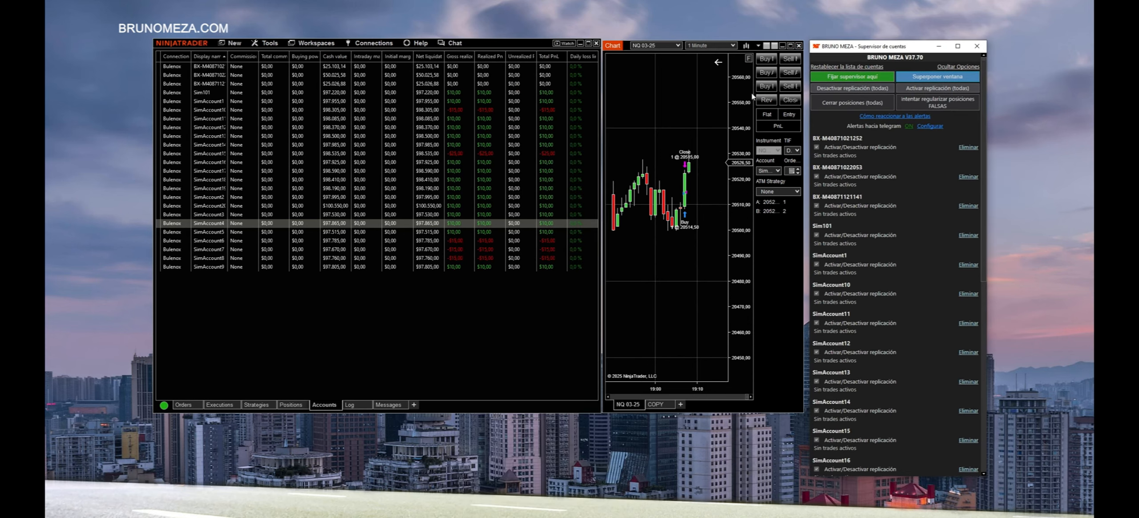
- Buy one NQ 03-25 contract at market and close the positions of all accounts from the supervisor
{"action": "left_click", "coordinate": [766, 59]}
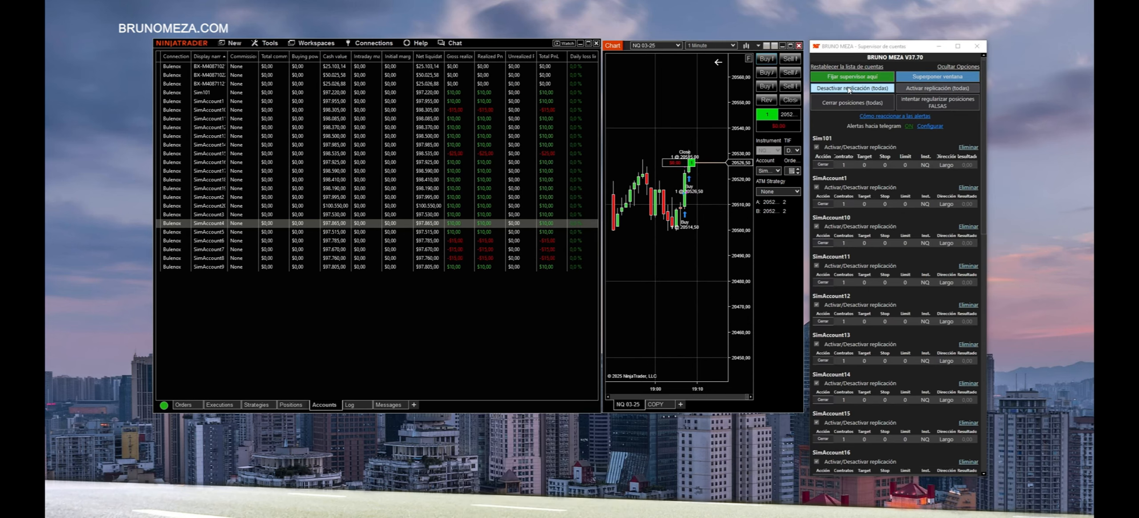
{"action": "left_click", "coordinate": [851, 105]}
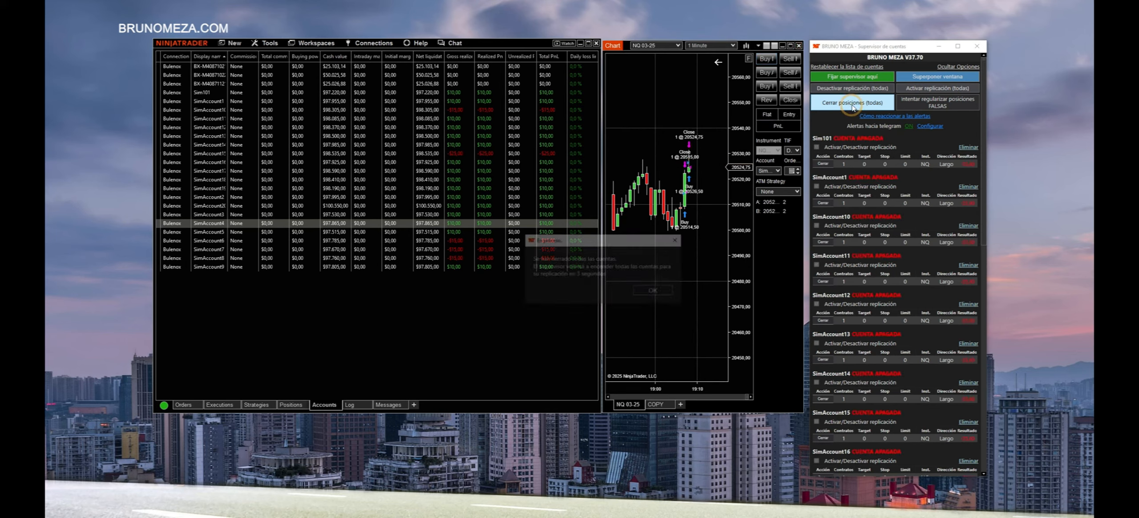
{"action": "left_click", "coordinate": [650, 292]}
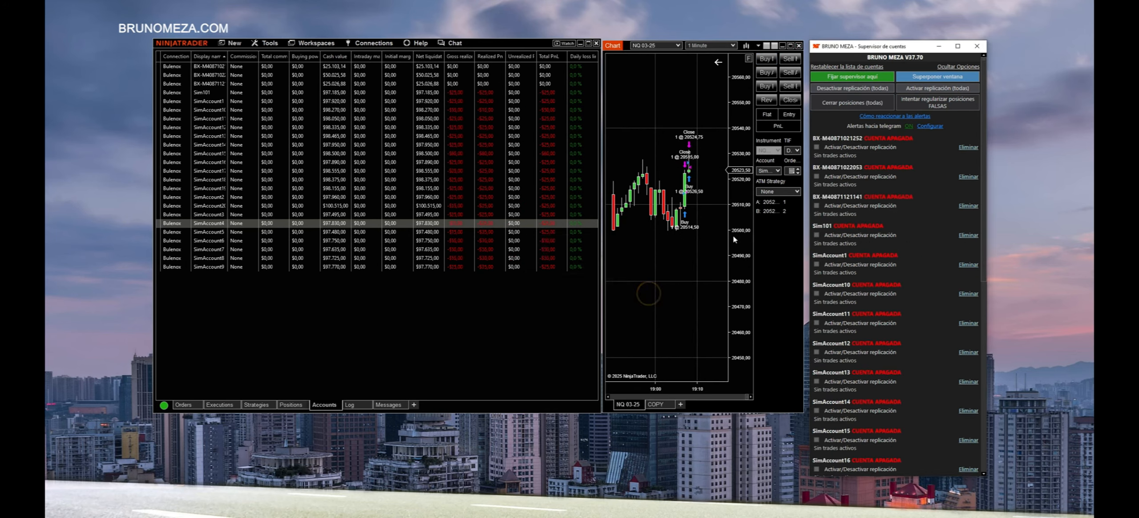
- Run the supervisor's attempt to regularize false positions and acknowledge the process notice
{"action": "left_click", "coordinate": [934, 108]}
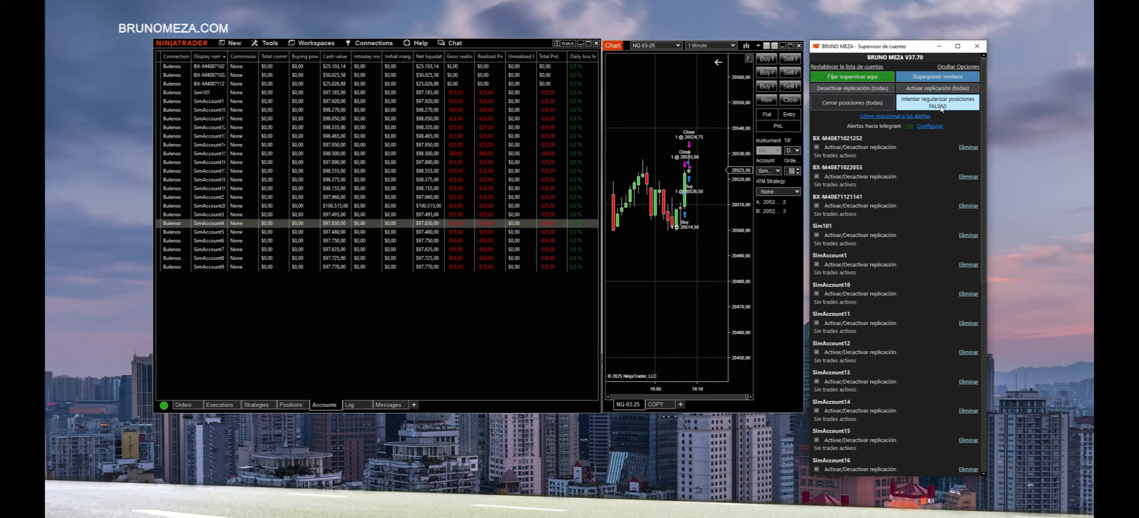
{"action": "left_click", "coordinate": [940, 108]}
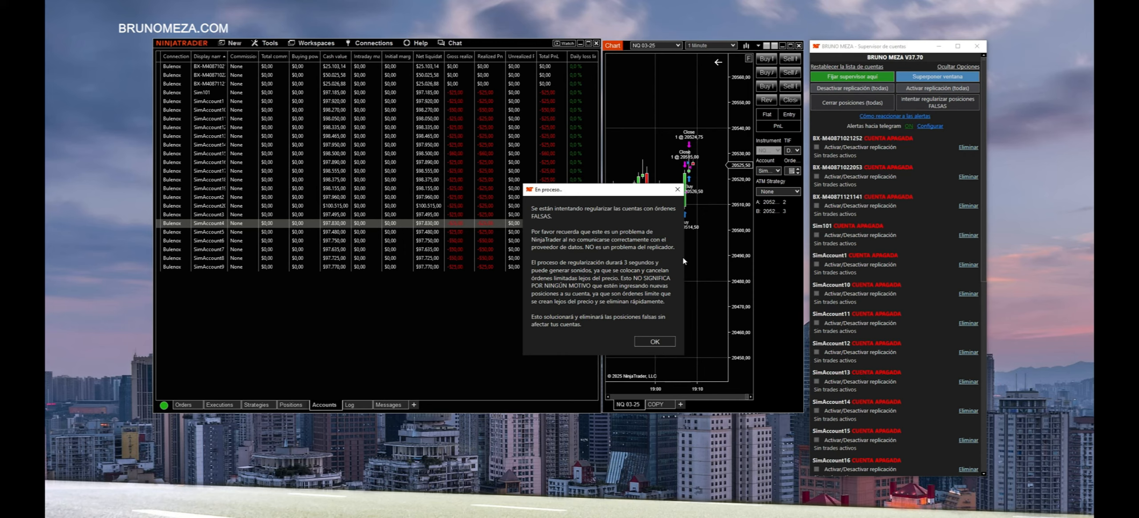
{"action": "left_click", "coordinate": [661, 297]}
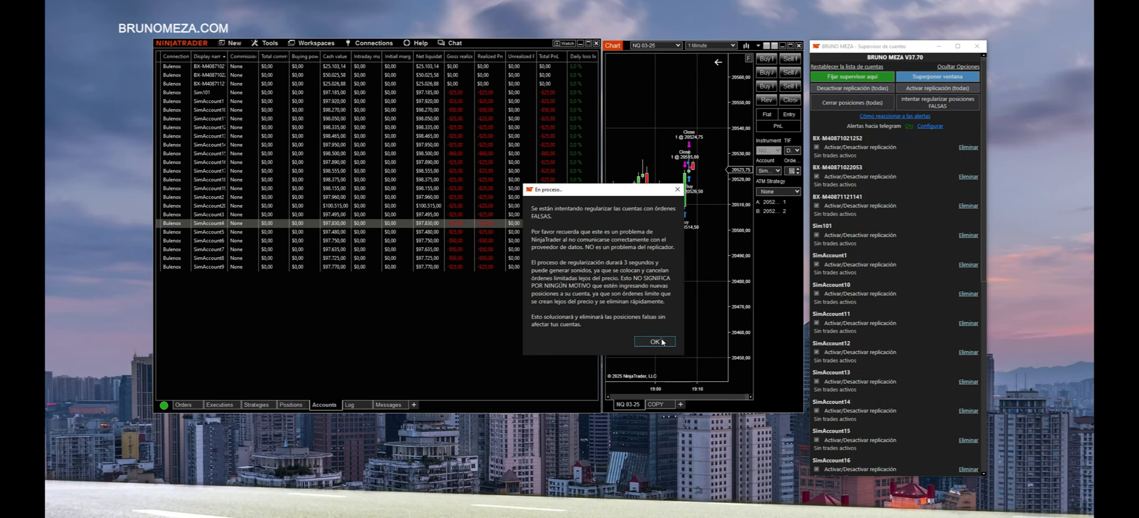
{"action": "left_click", "coordinate": [658, 341]}
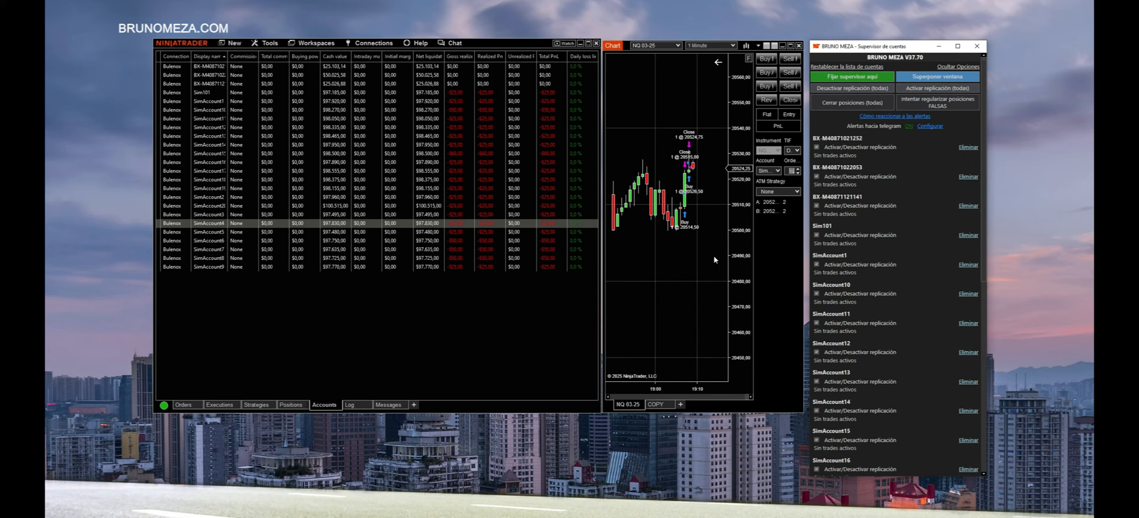
- Review the Telegram alert configuration and close it without changing anything
{"action": "left_click", "coordinate": [909, 127]}
{"action": "left_click", "coordinate": [924, 128]}
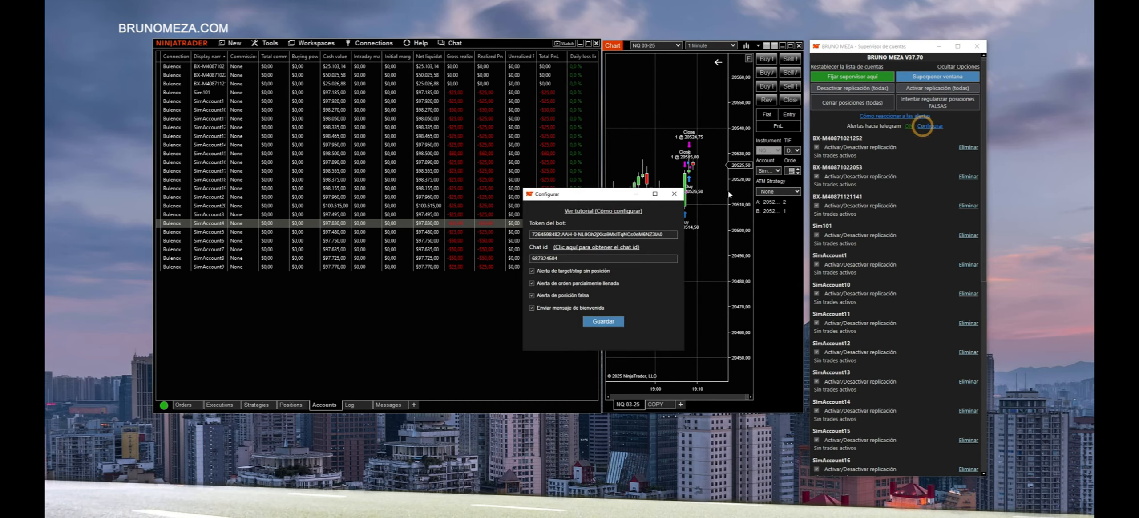
{"action": "left_click", "coordinate": [680, 197]}
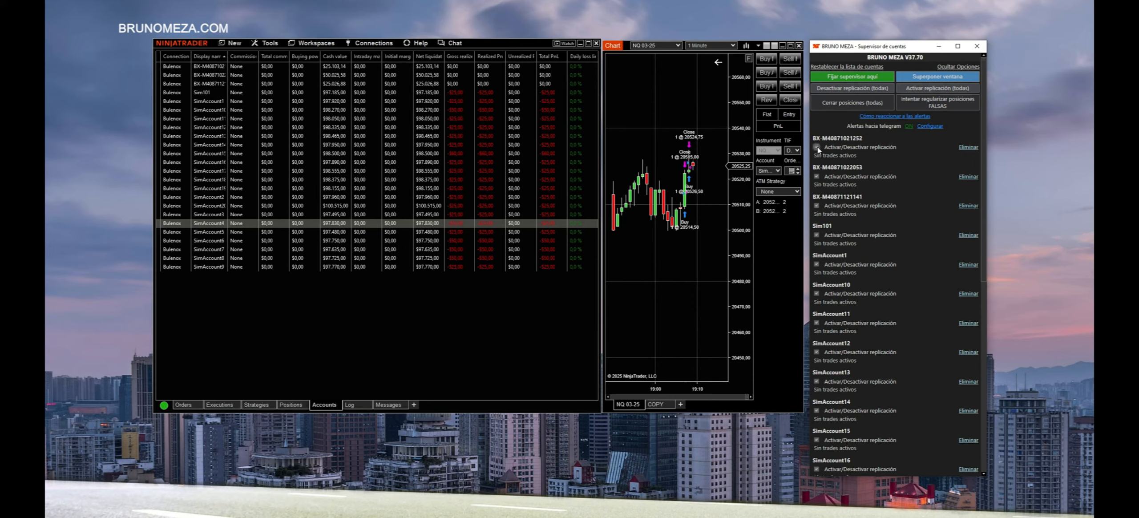
- Switch replication for the Sim101 account off and back on
{"action": "left_click", "coordinate": [817, 235]}
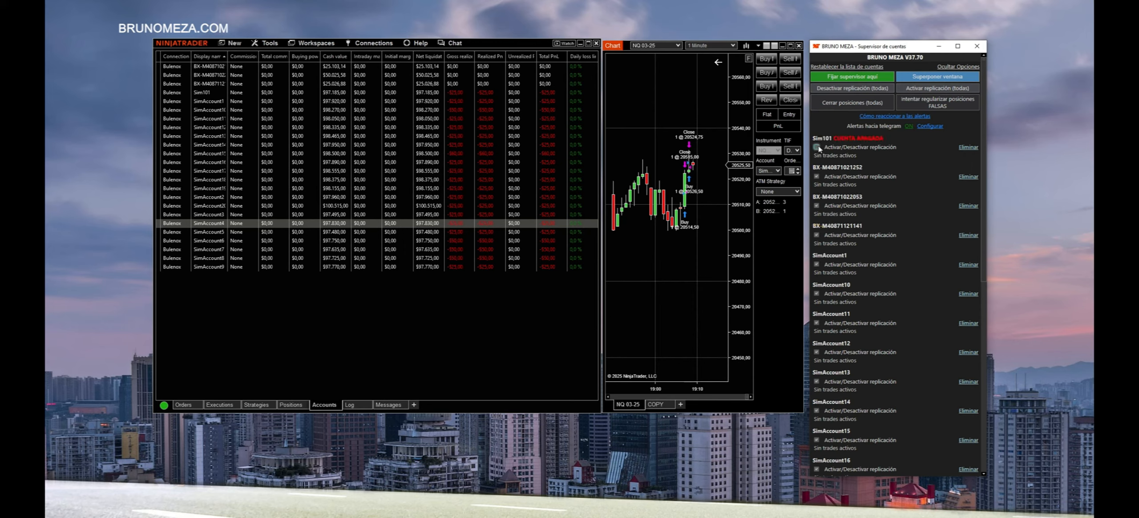
{"action": "left_click", "coordinate": [817, 146]}
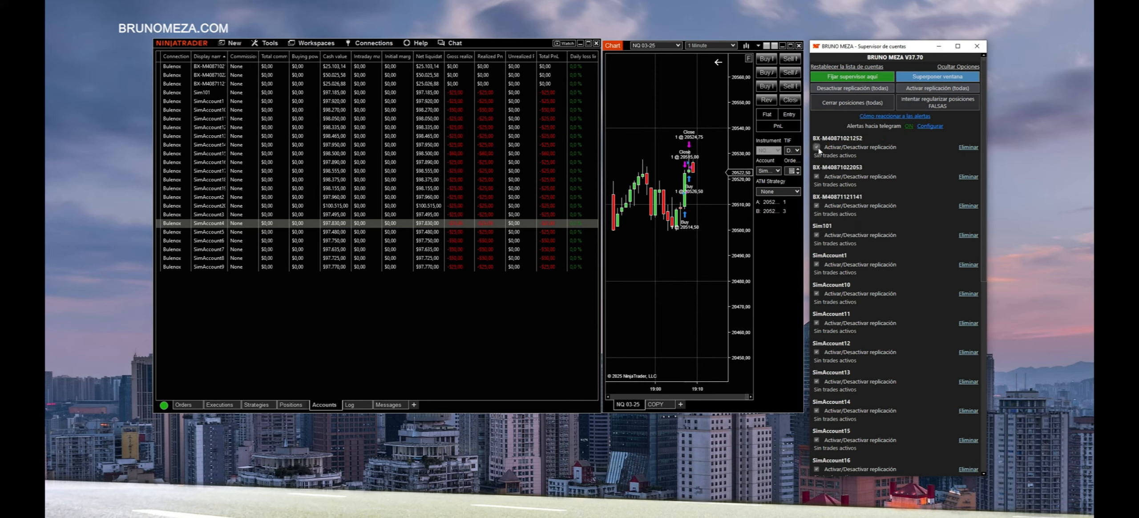
- With a new one-contract NQ 03-25 market buy open, close Sim101's position from the supervisor and re-enable its replication
{"action": "left_click", "coordinate": [766, 58]}
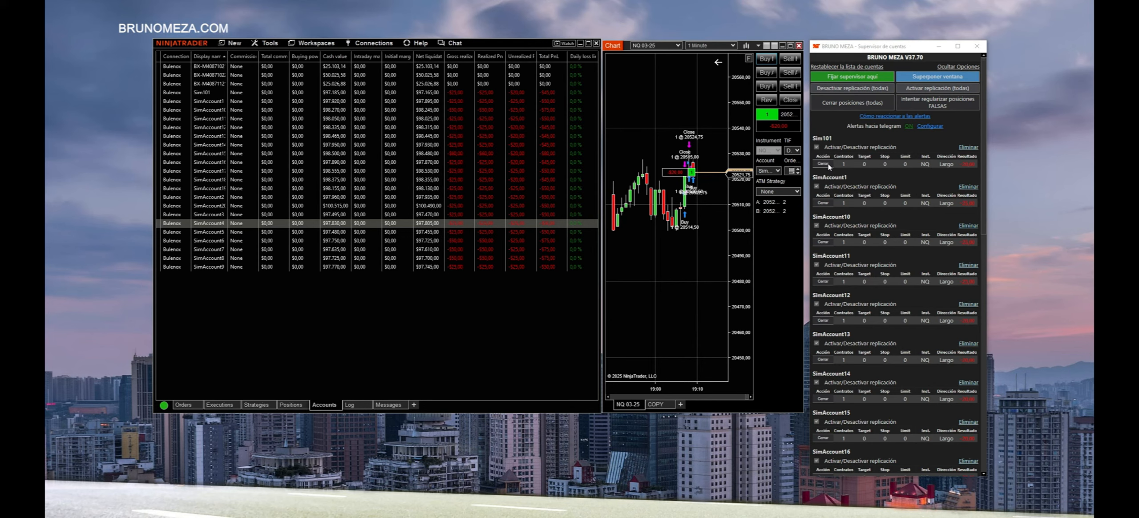
{"action": "left_click", "coordinate": [828, 165]}
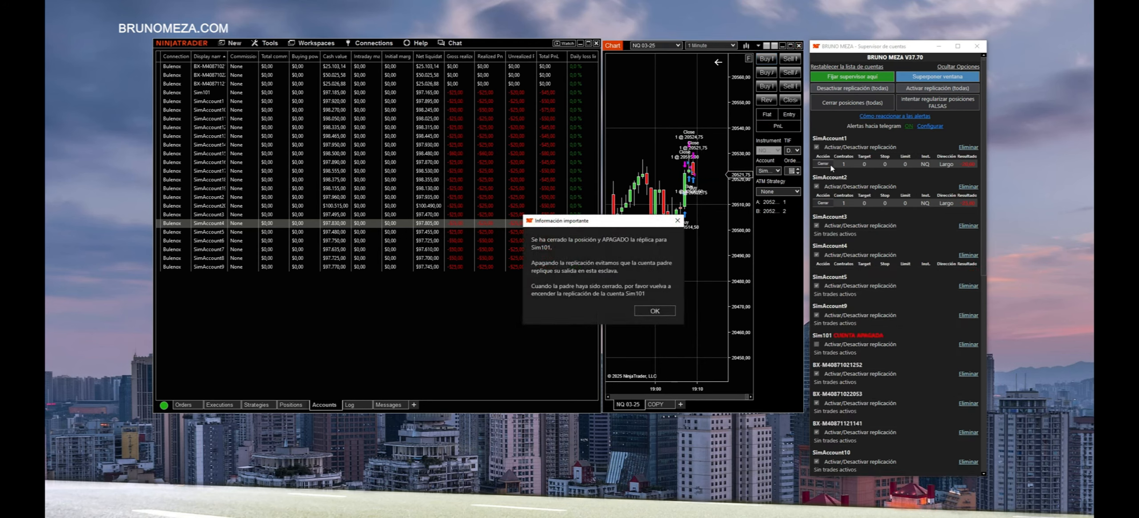
{"action": "left_click", "coordinate": [666, 312]}
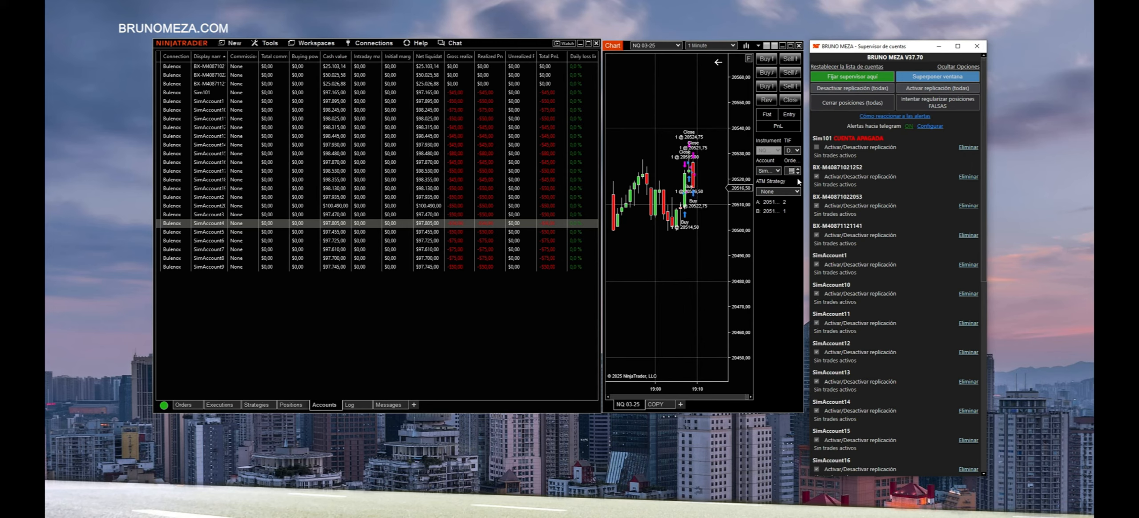
{"action": "left_click", "coordinate": [816, 147]}
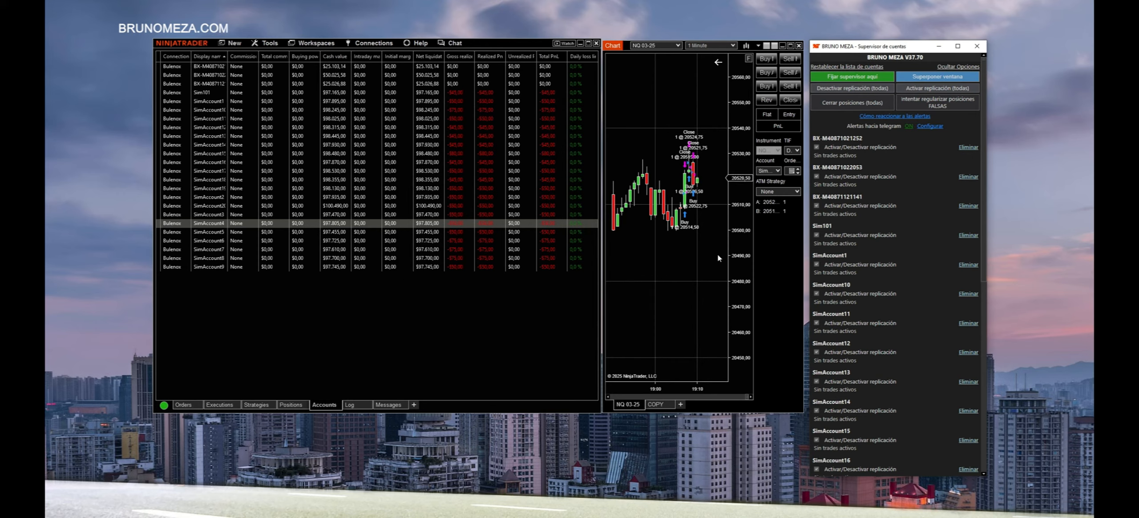
- Close the account supervisor, accepting the closing warning, and reopen Supervisor de cuentas V37.70, acknowledging the licence notice
{"action": "left_click", "coordinate": [971, 50]}
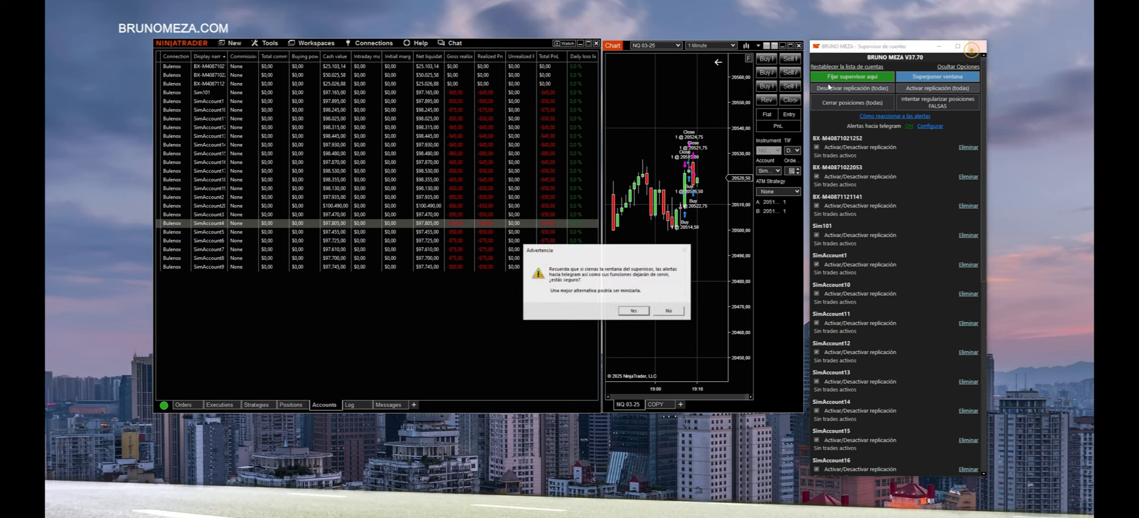
{"action": "left_click", "coordinate": [632, 306]}
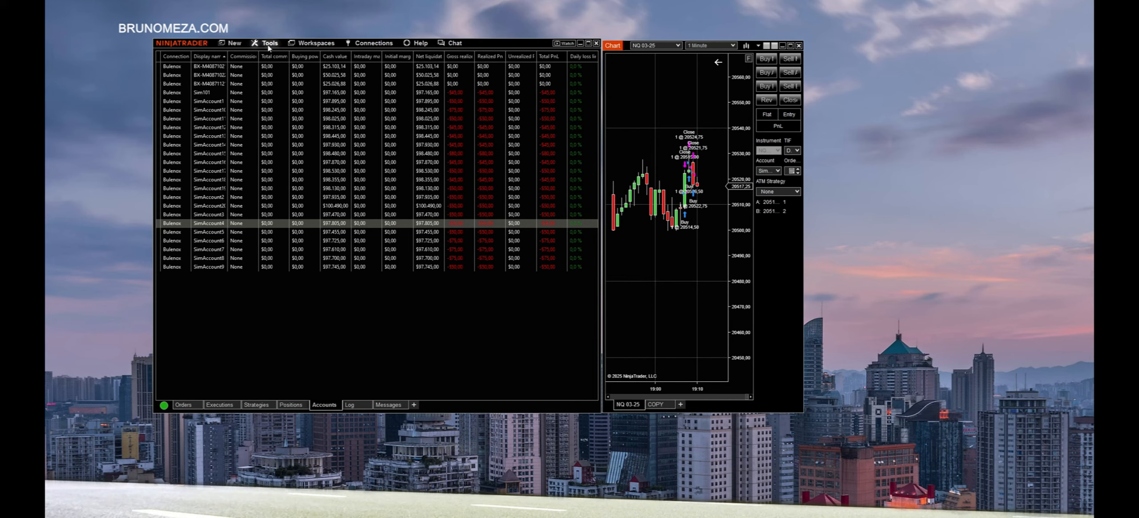
{"action": "left_click", "coordinate": [267, 42]}
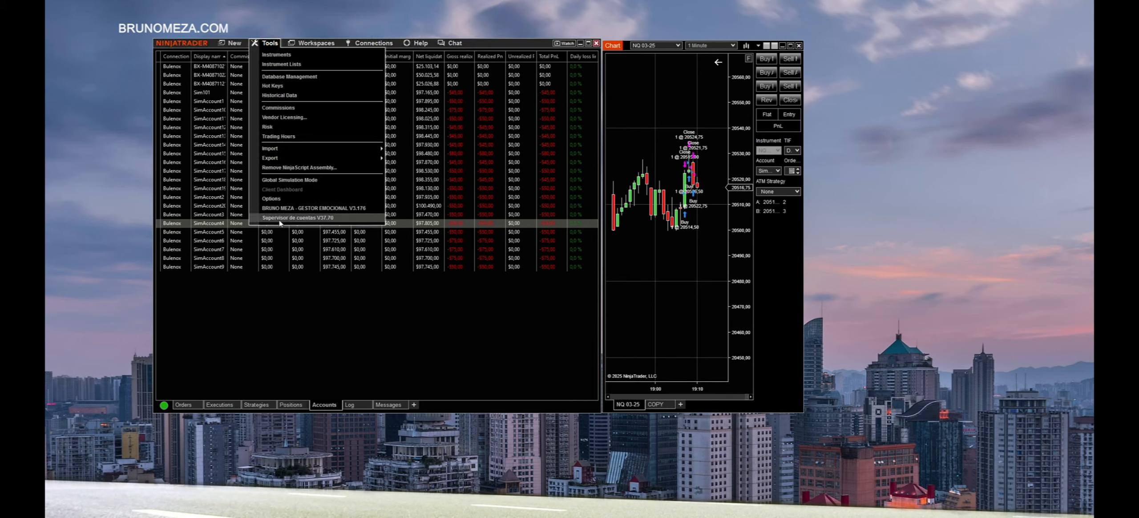
{"action": "left_click", "coordinate": [312, 218]}
{"action": "left_click", "coordinate": [548, 302]}
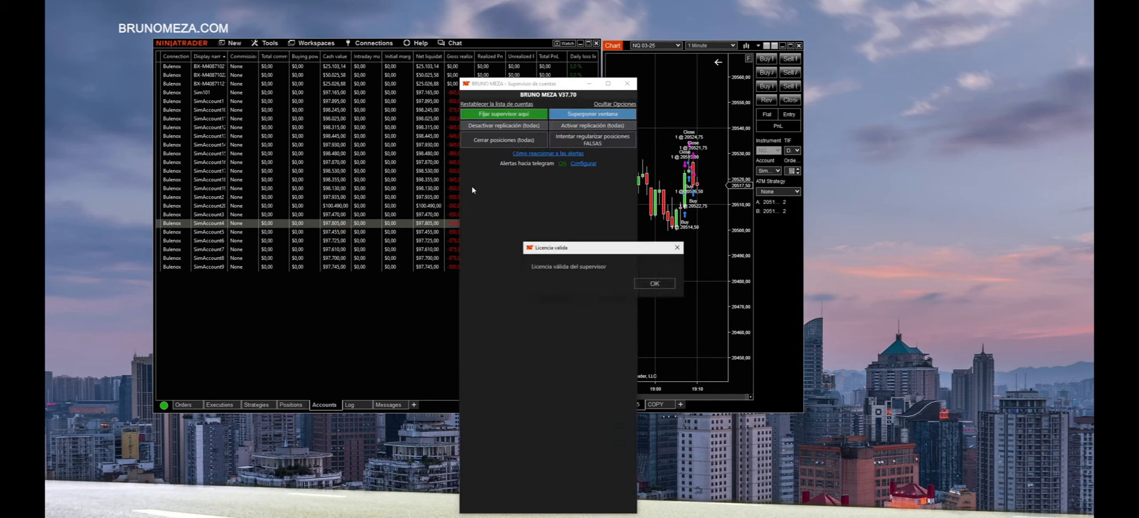
{"action": "left_click", "coordinate": [650, 282]}
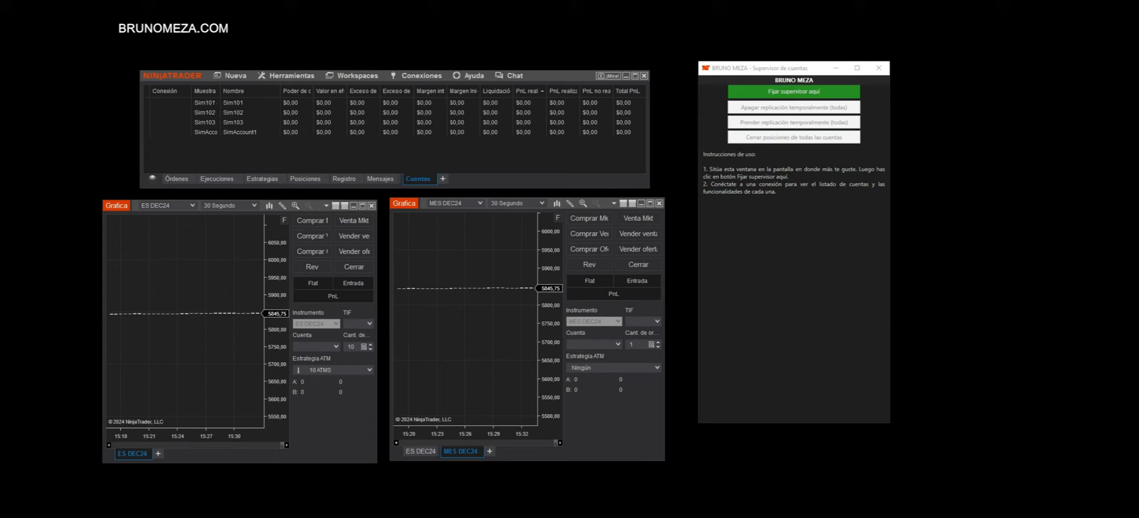
- Create a new NinjaTrader workspace, accepting the suggested name
{"action": "left_click", "coordinate": [357, 75]}
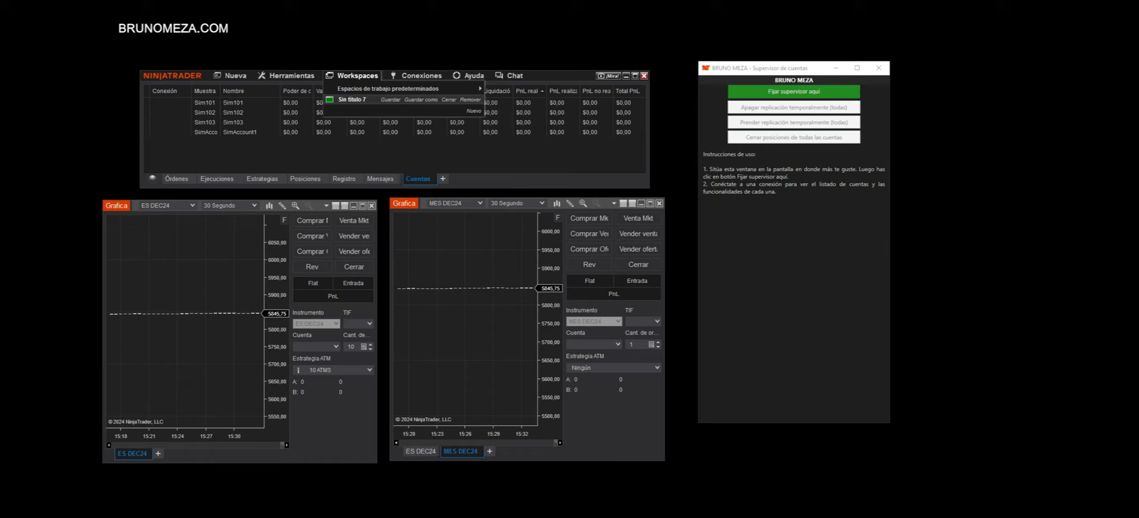
{"action": "mouse_move", "coordinate": [445, 88]}
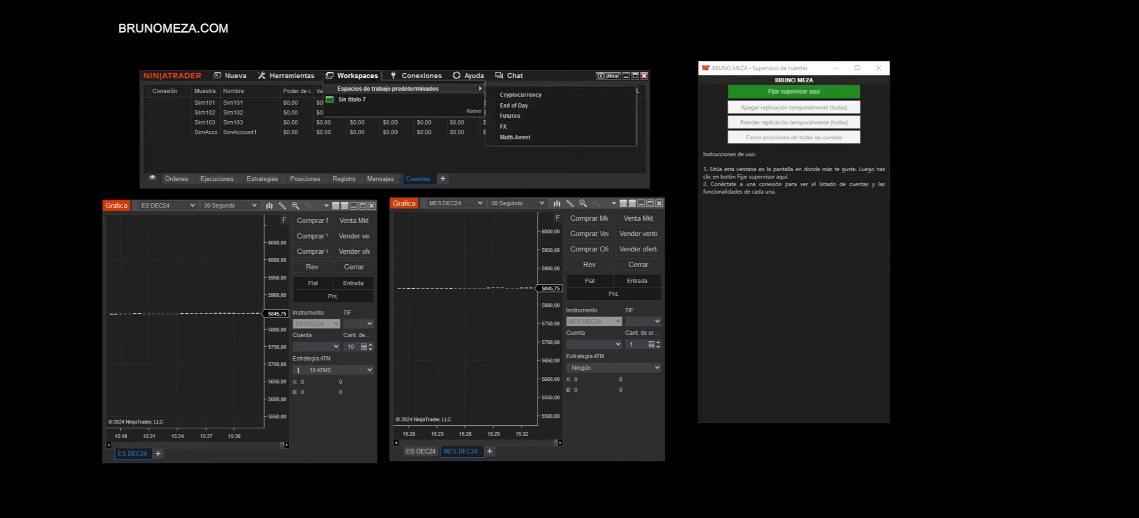
{"action": "mouse_move", "coordinate": [352, 99]}
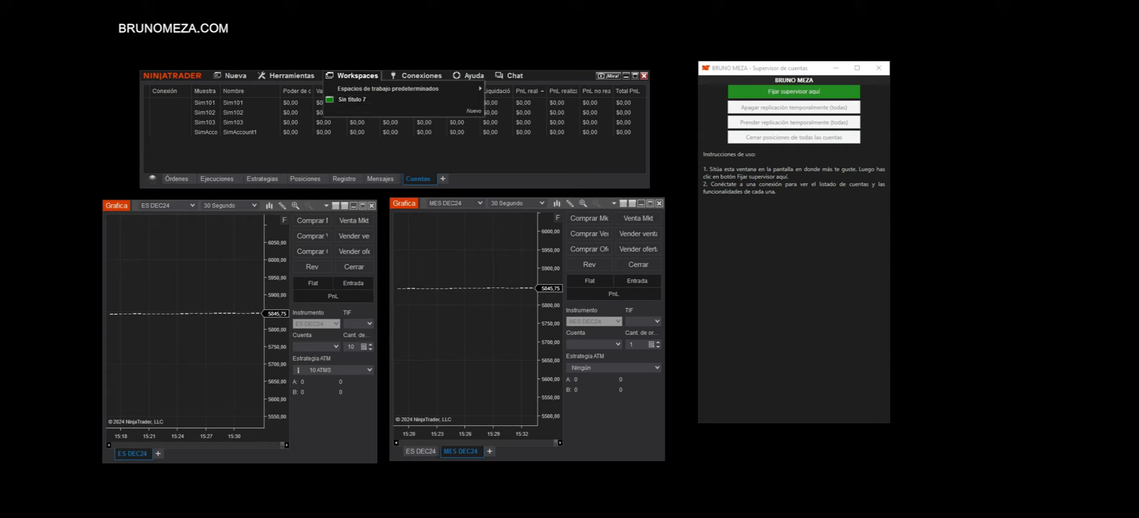
{"action": "left_click", "coordinate": [474, 111]}
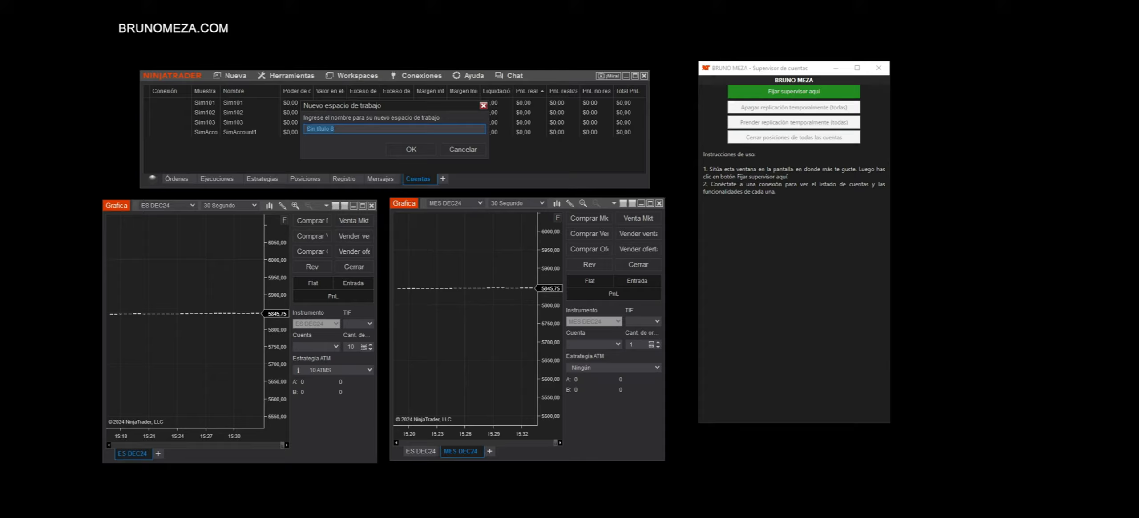
{"action": "key", "text": "Return"}
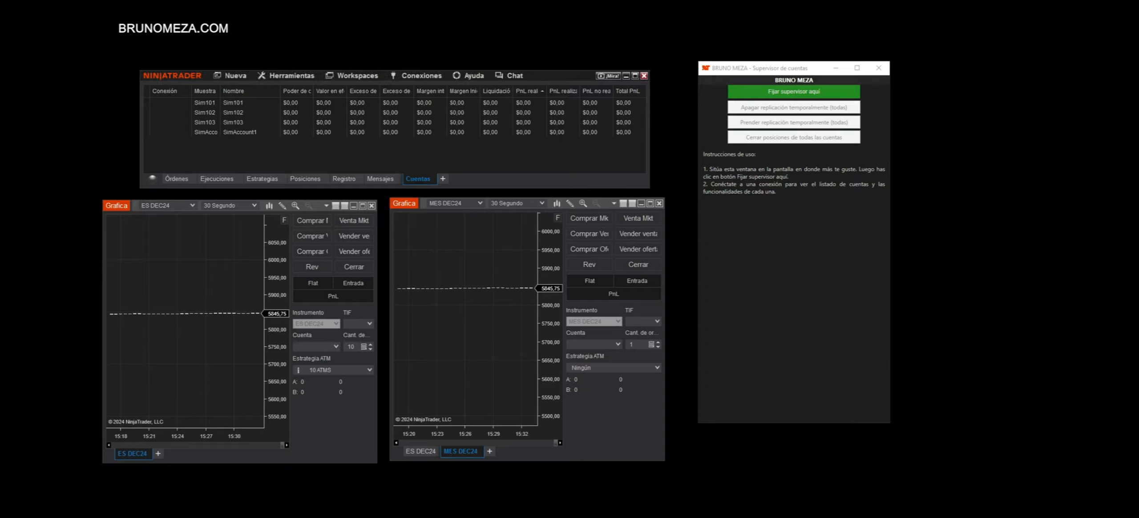
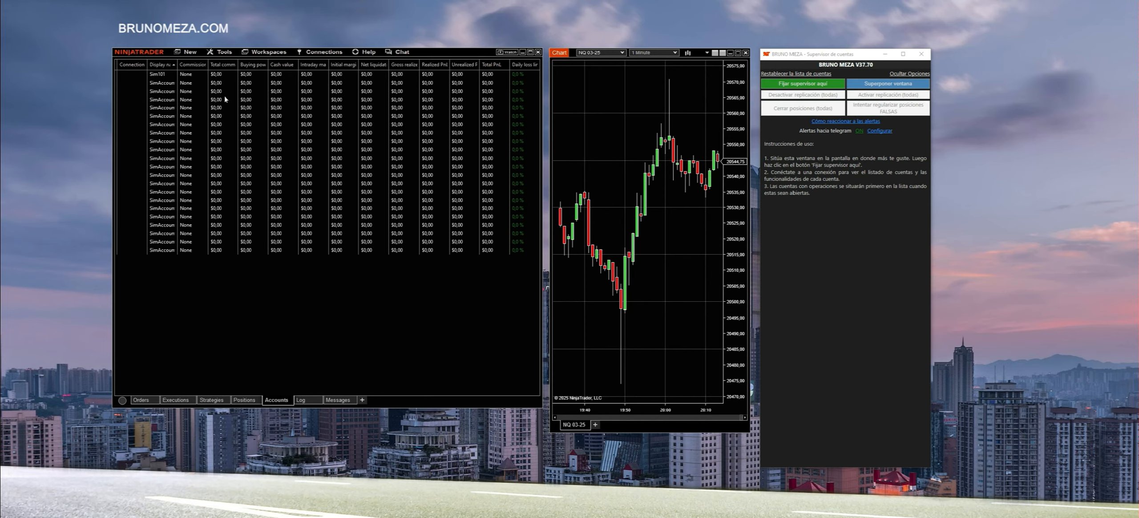
- Check the supervisor entry among the NinjaTrader tools and view the client update option on brunomeza.com
{"action": "left_click", "coordinate": [225, 52]}
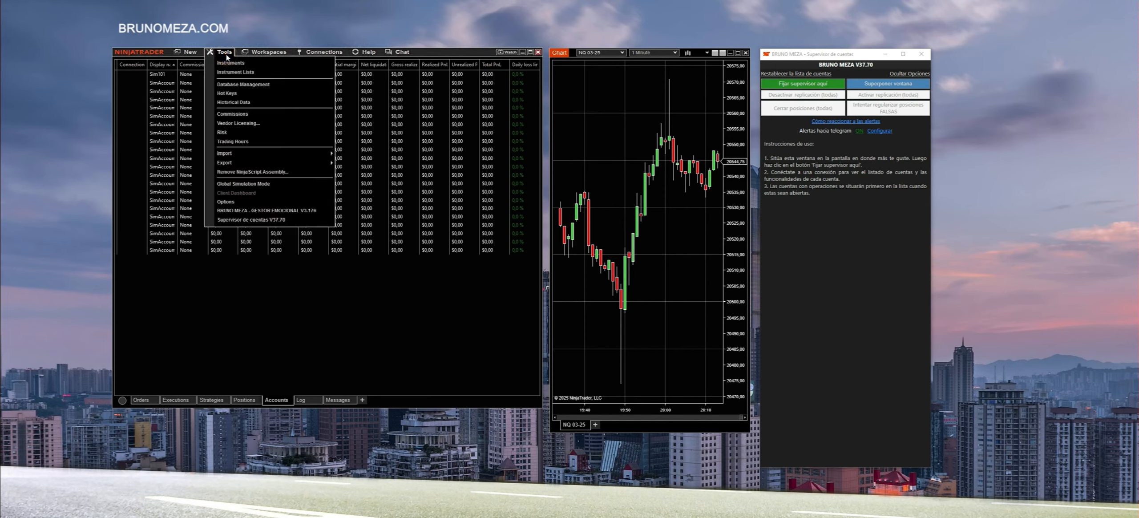
{"action": "left_click", "coordinate": [305, 221]}
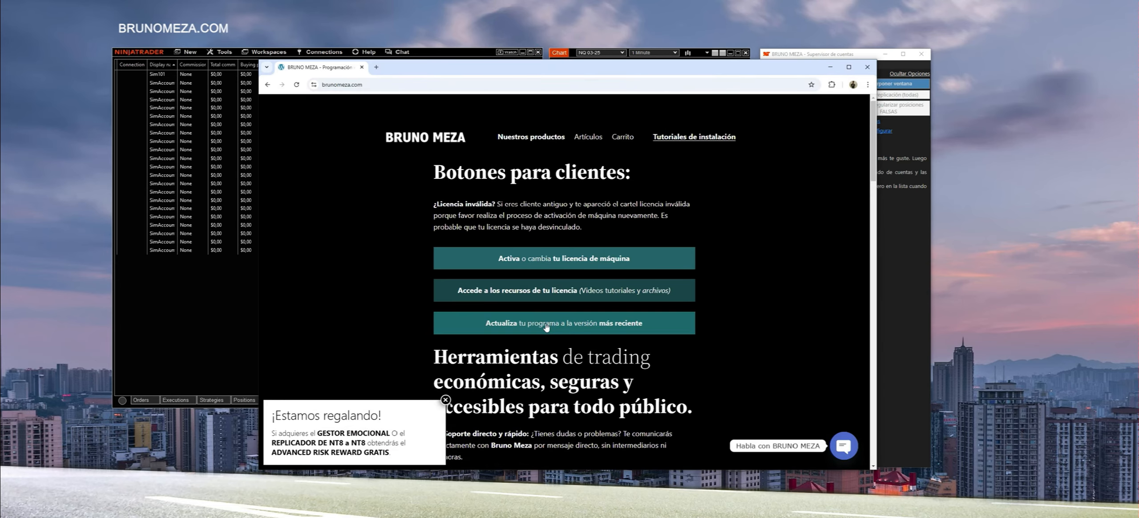
{"action": "scroll", "coordinate": [547, 327], "scroll_direction": "down", "scroll_amount": 2}
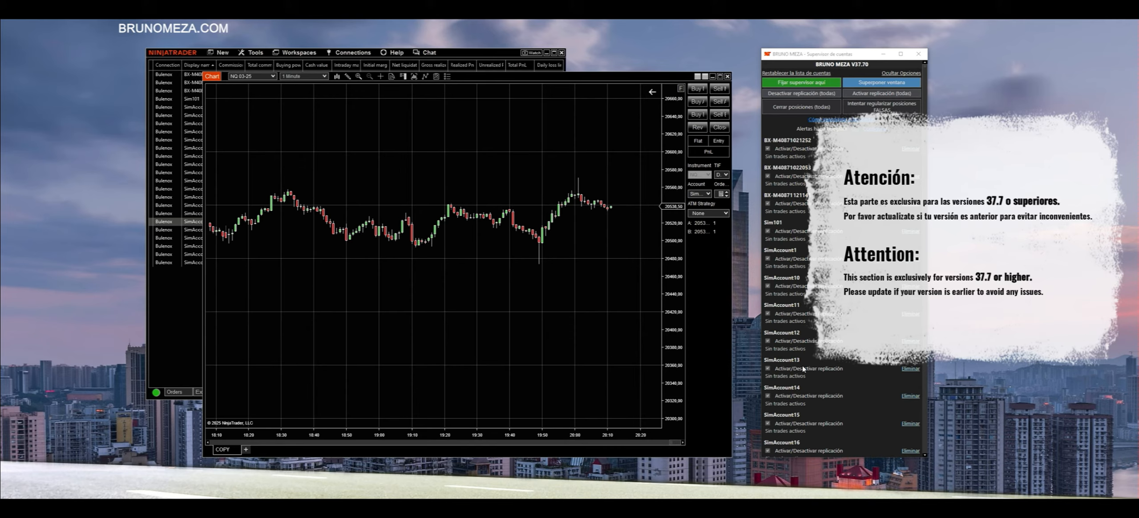
- Add the Nt8ToNt8_Padre_V37 indicator to the one-minute NQ 03-25 chart's configured indicators
{"action": "left_click_drag", "start_coordinate": [452, 298], "coordinate": [442, 310]}
{"action": "right_click", "coordinate": [444, 296]}
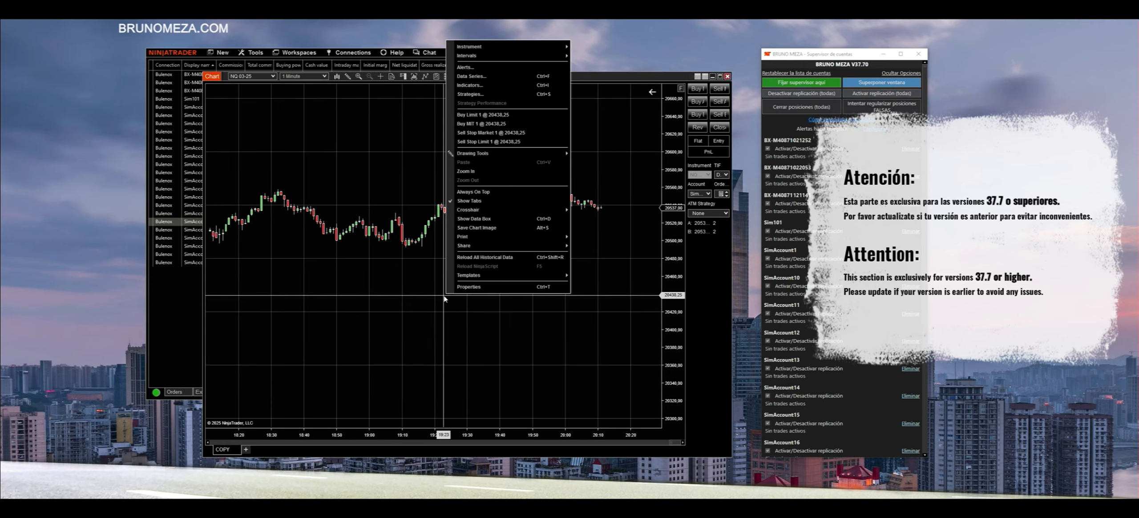
{"action": "left_click", "coordinate": [470, 85]}
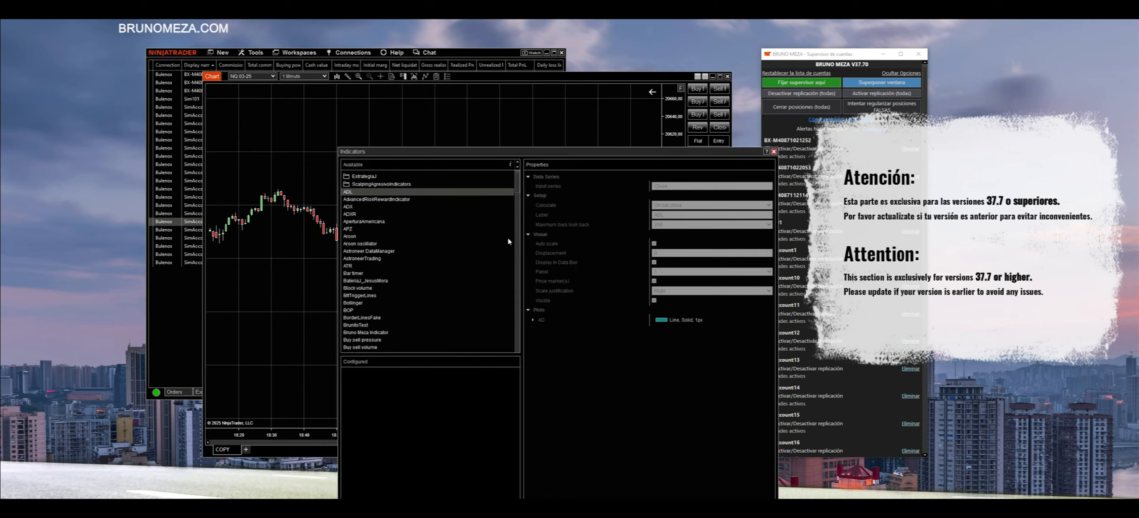
{"action": "left_click_drag", "start_coordinate": [517, 192], "coordinate": [517, 281]}
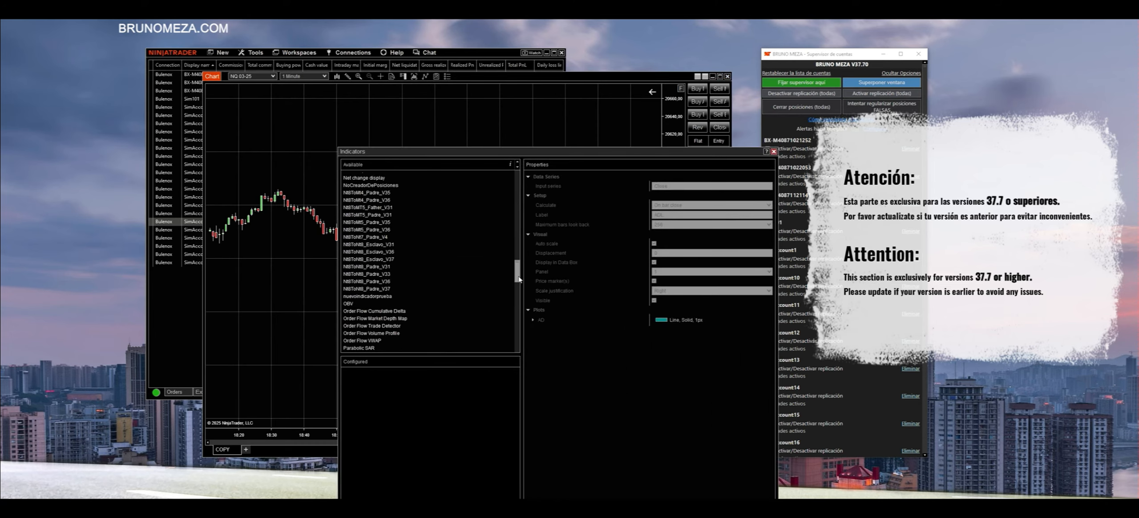
{"action": "double_click", "coordinate": [393, 288]}
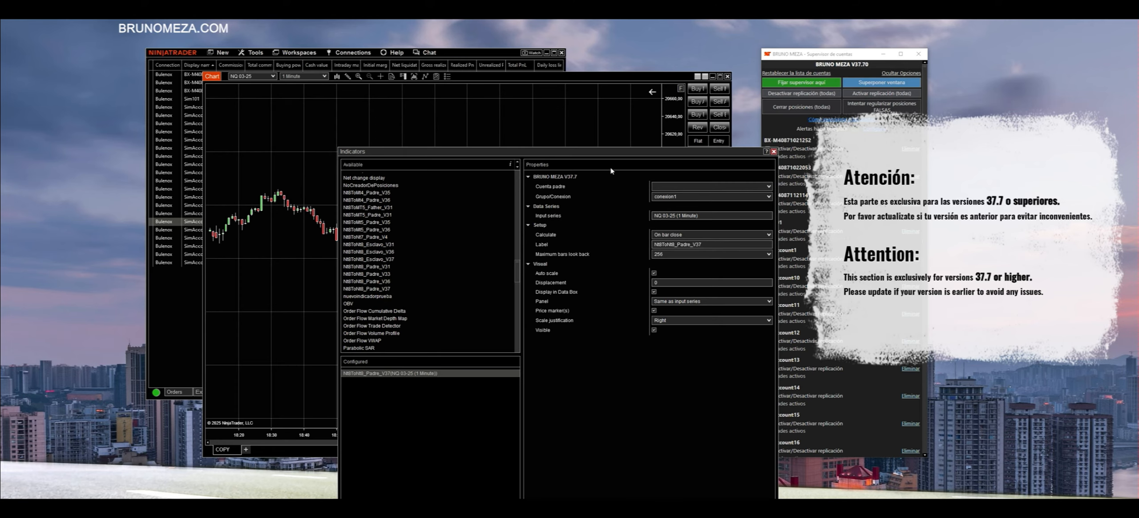
- Set the Padre indicator's Cuenta padre to the third listed BX account and apply the indicator to the chart
{"action": "left_click_drag", "start_coordinate": [611, 153], "coordinate": [615, 76]}
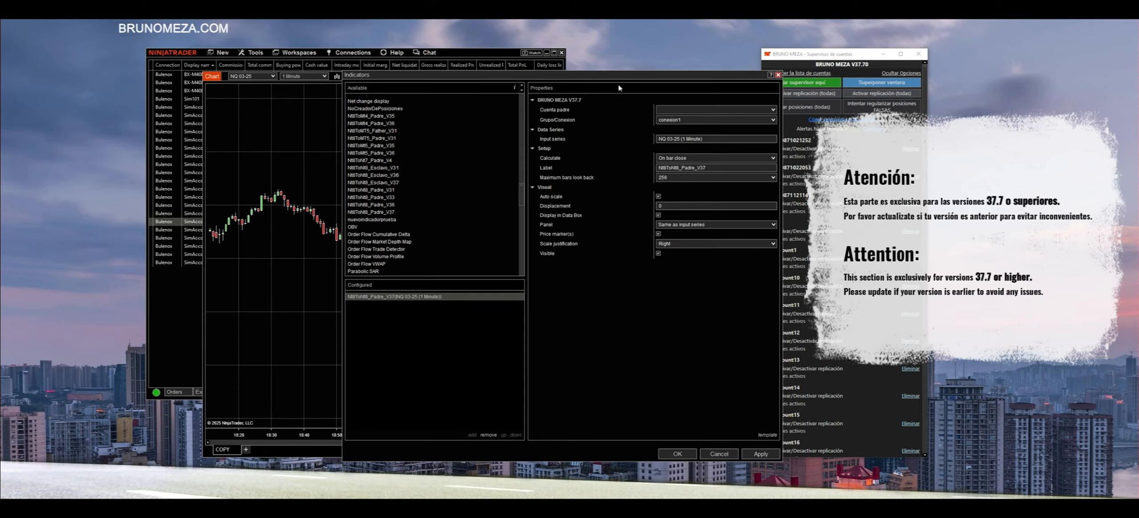
{"action": "left_click", "coordinate": [670, 111]}
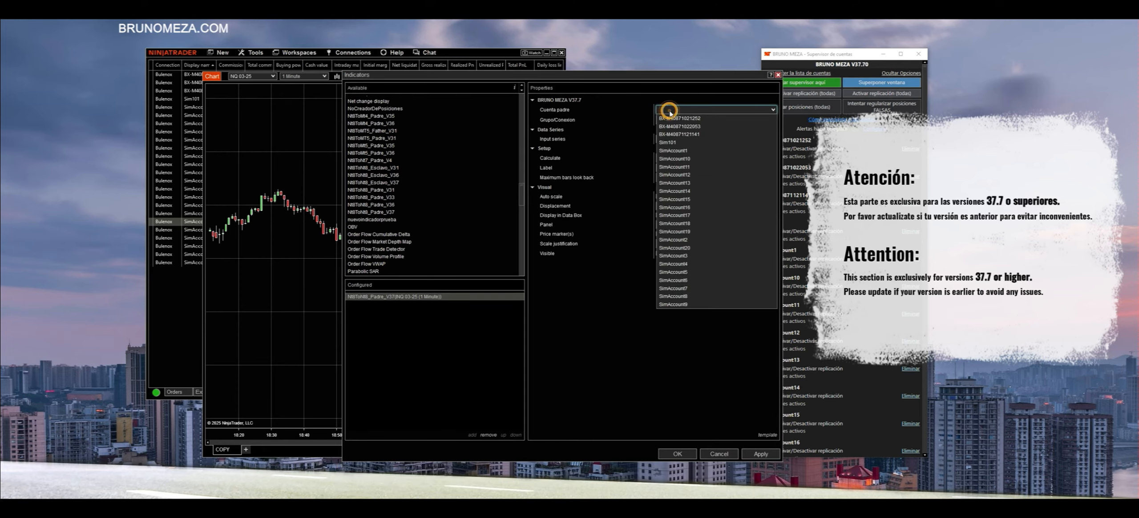
{"action": "left_click", "coordinate": [706, 133]}
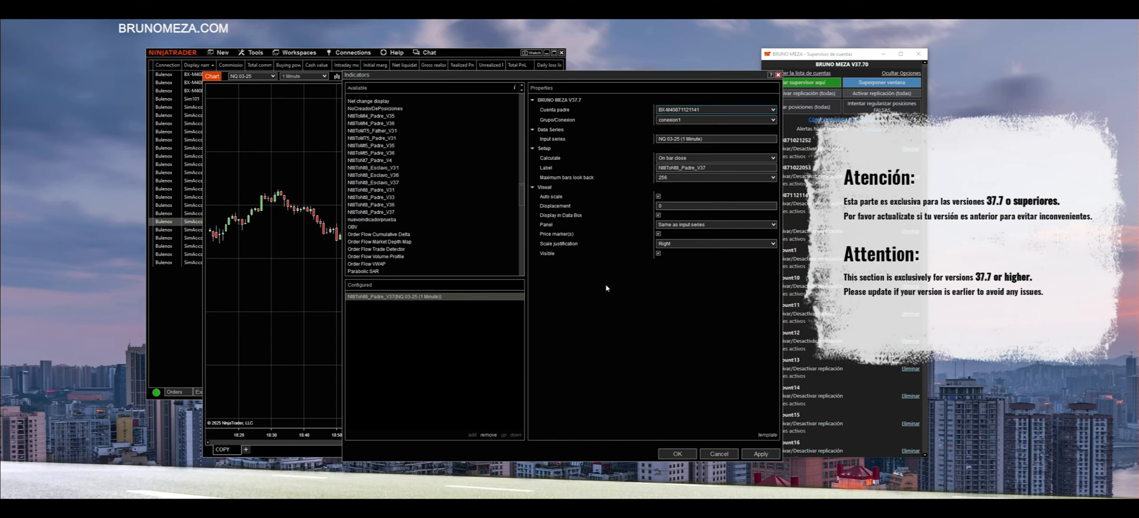
{"action": "left_click", "coordinate": [677, 454]}
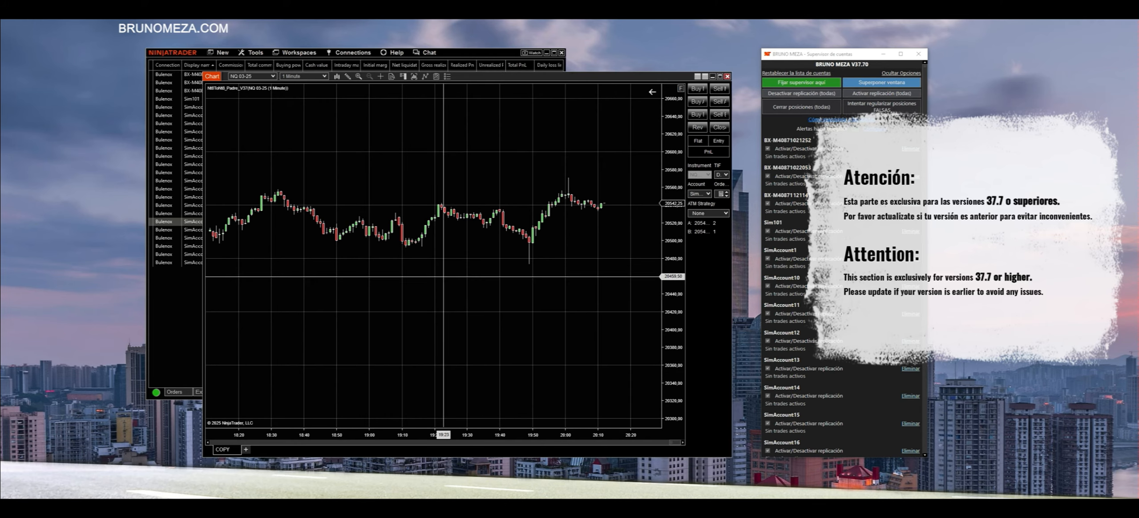
- Reopen the chart's indicator configuration and add three Nt8ToNt8_Esclavo_V37 indicators
{"action": "right_click", "coordinate": [392, 180]}
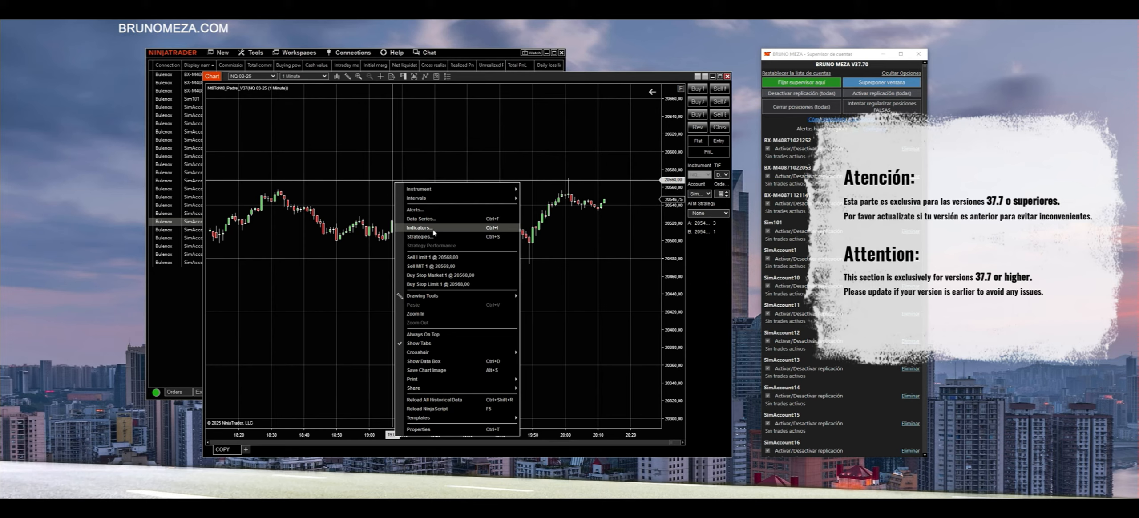
{"action": "left_click", "coordinate": [419, 228]}
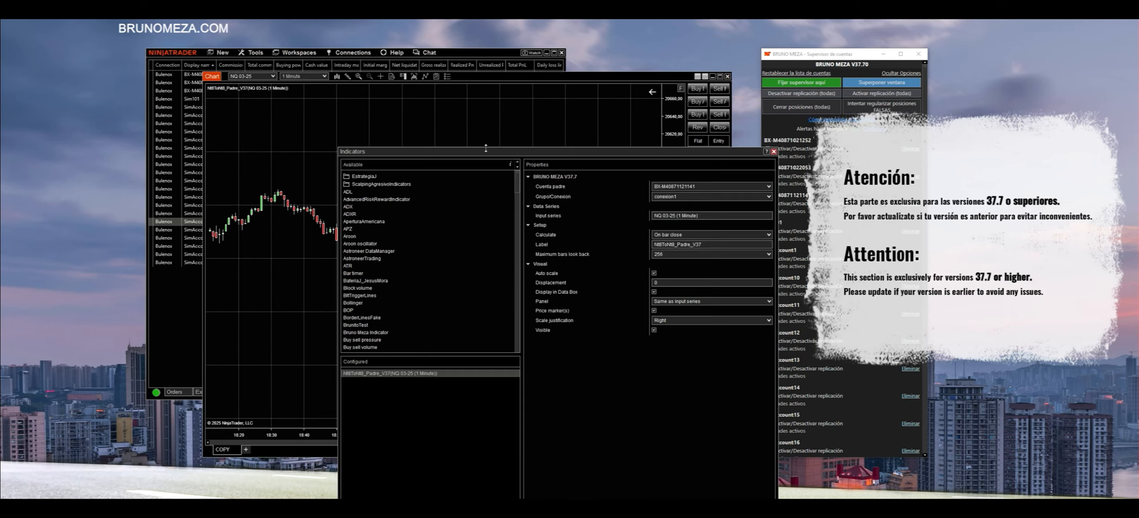
{"action": "left_click_drag", "start_coordinate": [519, 145], "coordinate": [517, 236]}
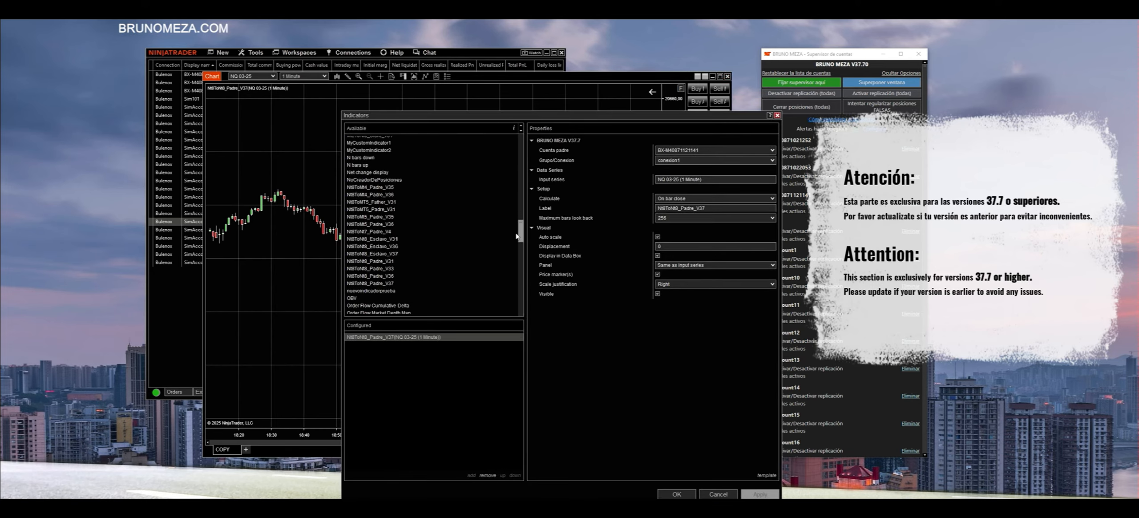
{"action": "double_click", "coordinate": [399, 255]}
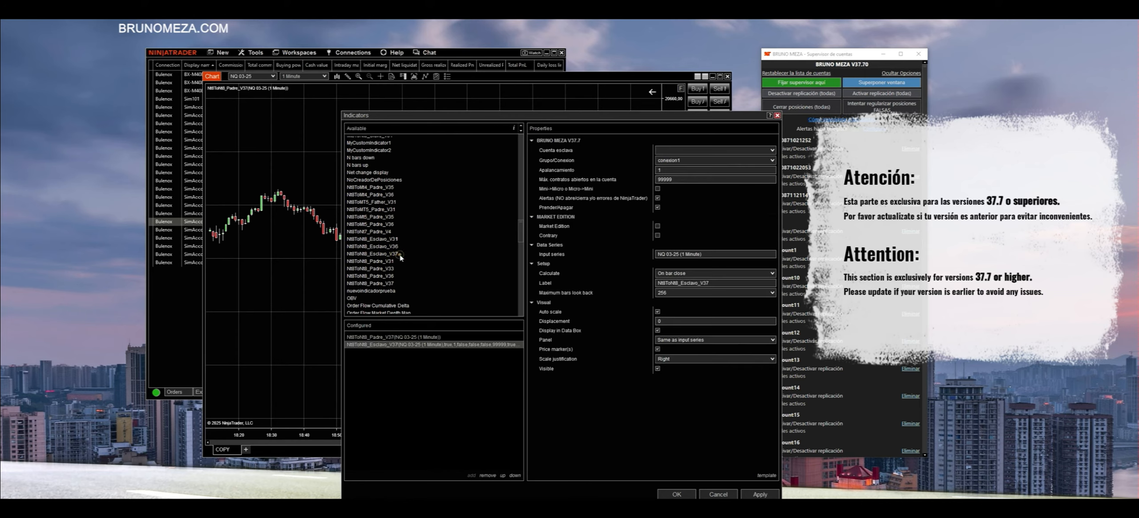
{"action": "double_click", "coordinate": [399, 254]}
{"action": "double_click", "coordinate": [399, 254]}
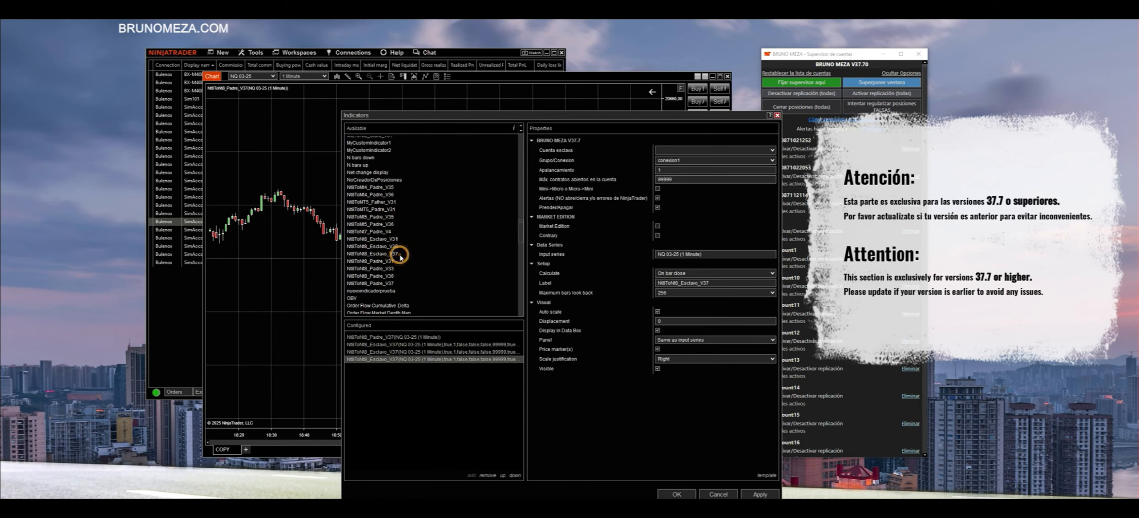
- Assign the first and second listed BX accounts as Cuenta esclava for the first two Esclavo indicators
{"action": "left_click", "coordinate": [396, 346]}
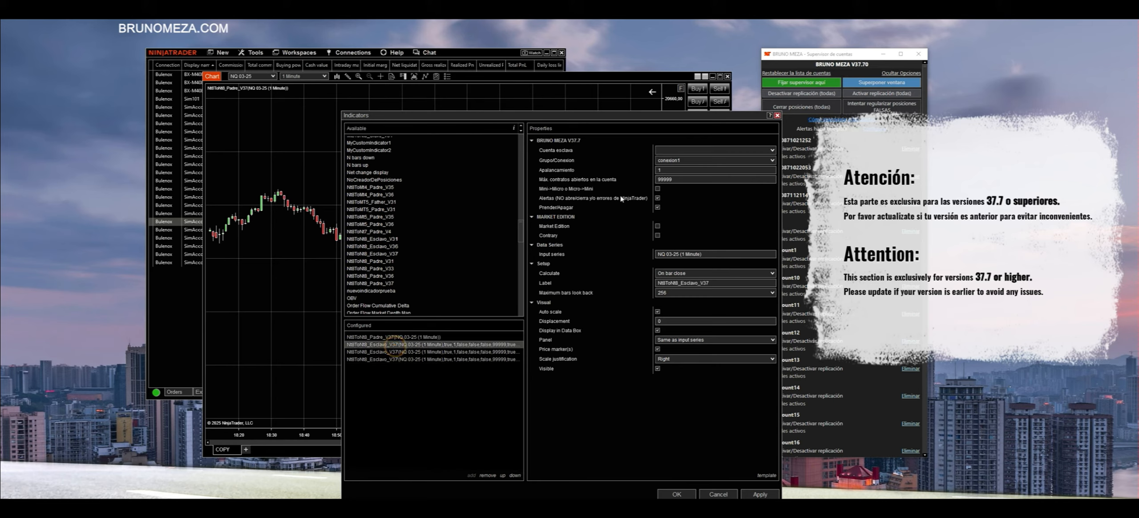
{"action": "left_click", "coordinate": [669, 150]}
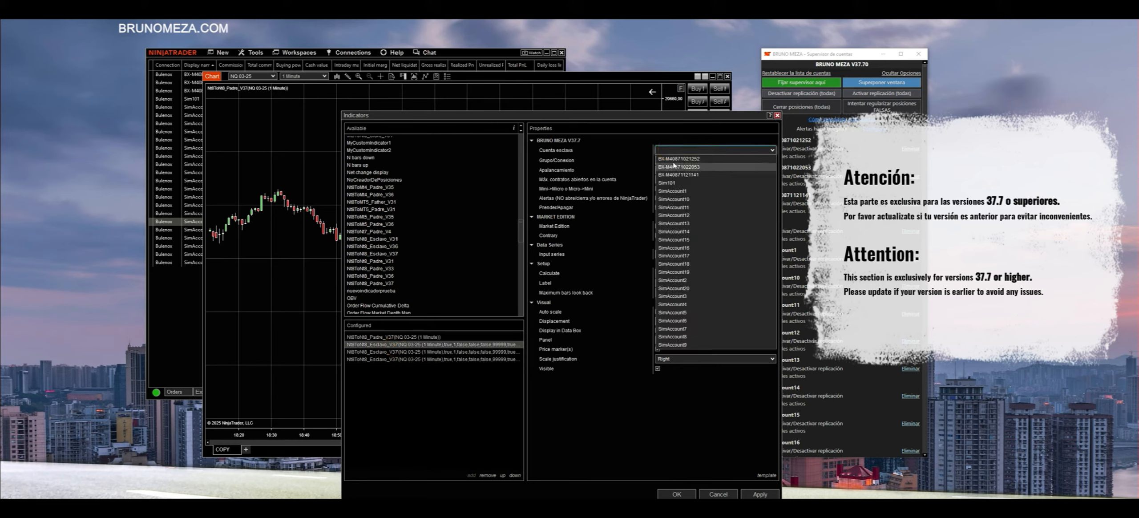
{"action": "left_click", "coordinate": [673, 159]}
{"action": "left_click", "coordinate": [487, 352]}
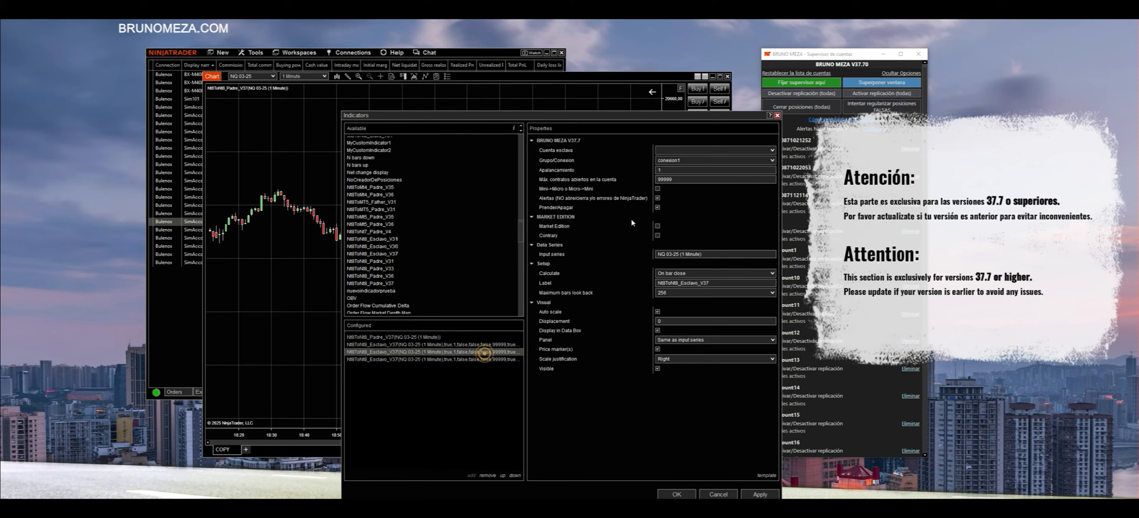
{"action": "left_click", "coordinate": [671, 149]}
{"action": "left_click", "coordinate": [678, 166]}
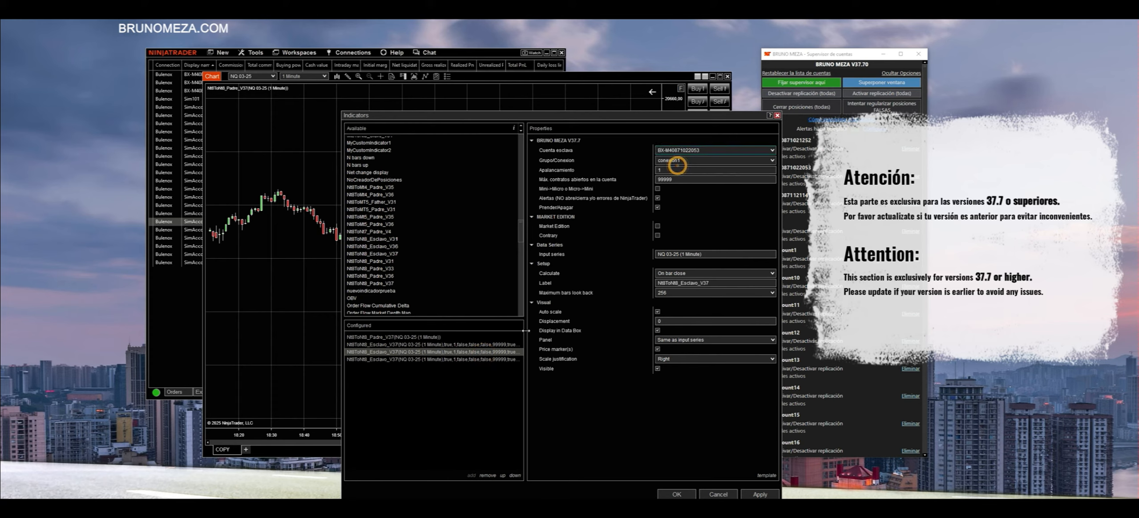
- Set the third Esclavo indicator's Cuenta esclava to SimAccount1 and review the account settings of all configured indicators
{"action": "left_click", "coordinate": [490, 359]}
{"action": "left_click", "coordinate": [671, 150]}
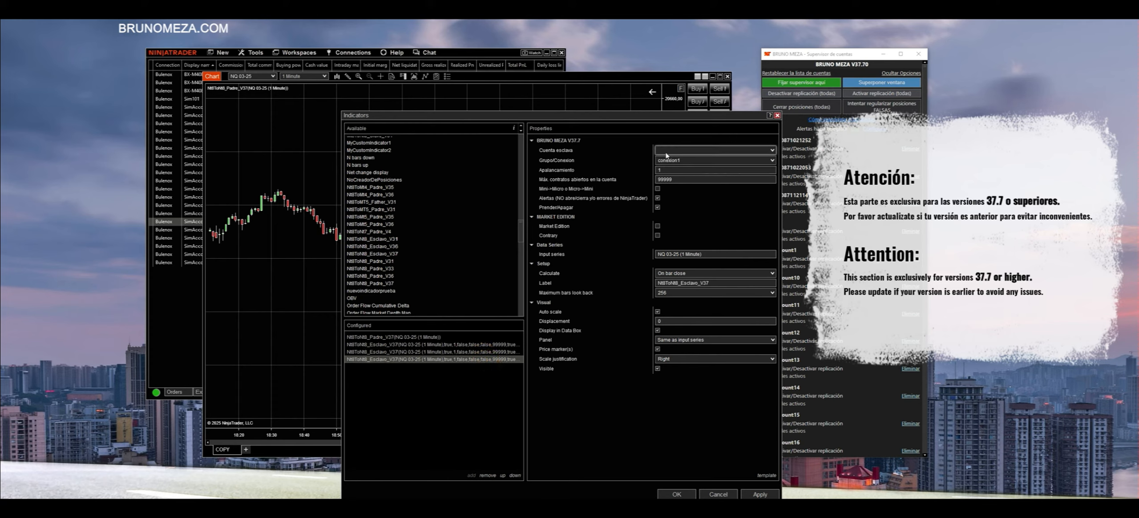
{"action": "left_click", "coordinate": [671, 191]}
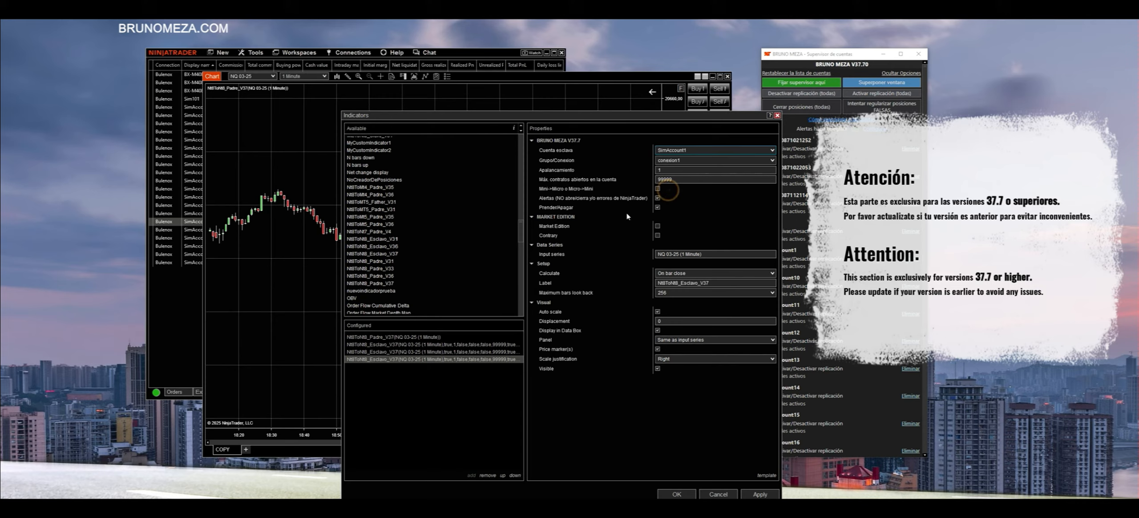
{"action": "left_click", "coordinate": [472, 344]}
{"action": "left_click", "coordinate": [472, 352]}
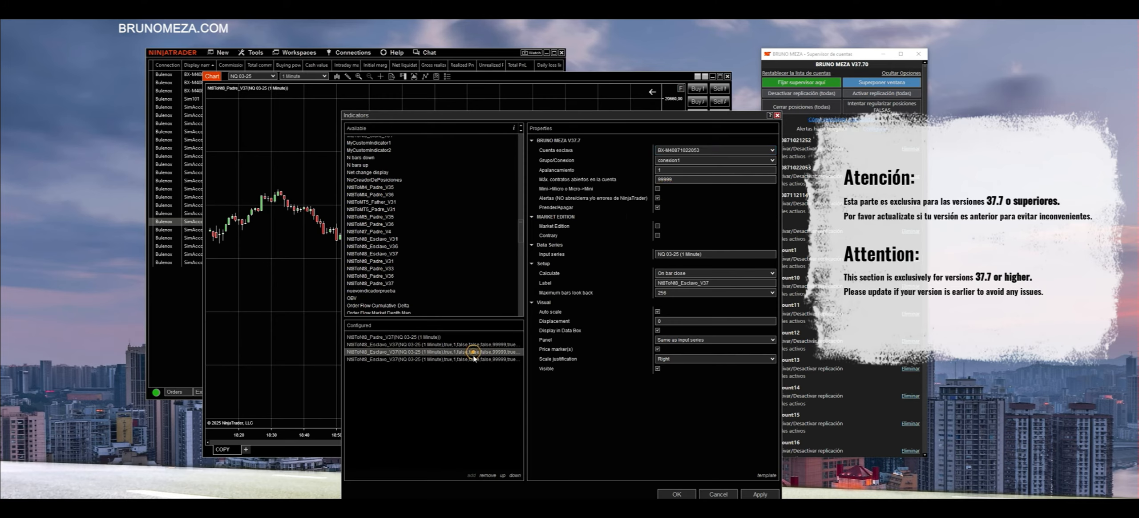
{"action": "left_click", "coordinate": [471, 360]}
{"action": "left_click", "coordinate": [472, 337]}
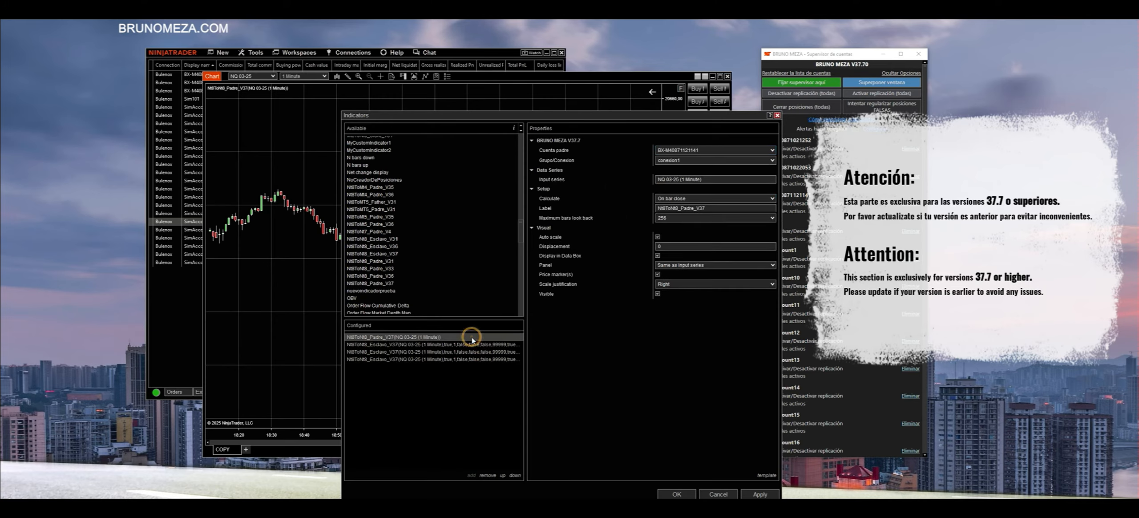
- Apply the configured Padre and three Esclavo V37 indicators to the NQ 03-25 chart
{"action": "left_click_drag", "start_coordinate": [576, 116], "coordinate": [582, 63]}
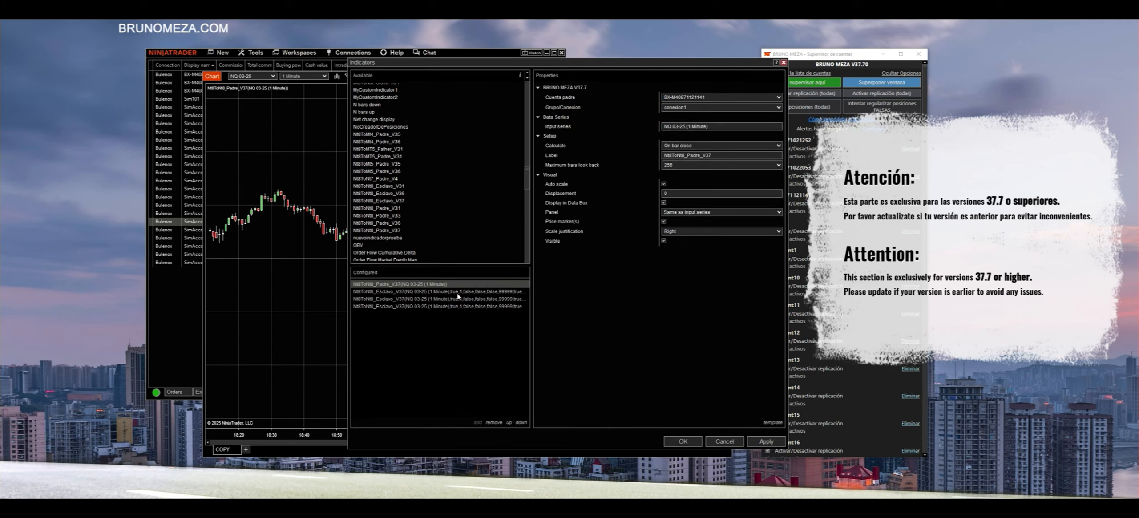
{"action": "left_click", "coordinate": [675, 442]}
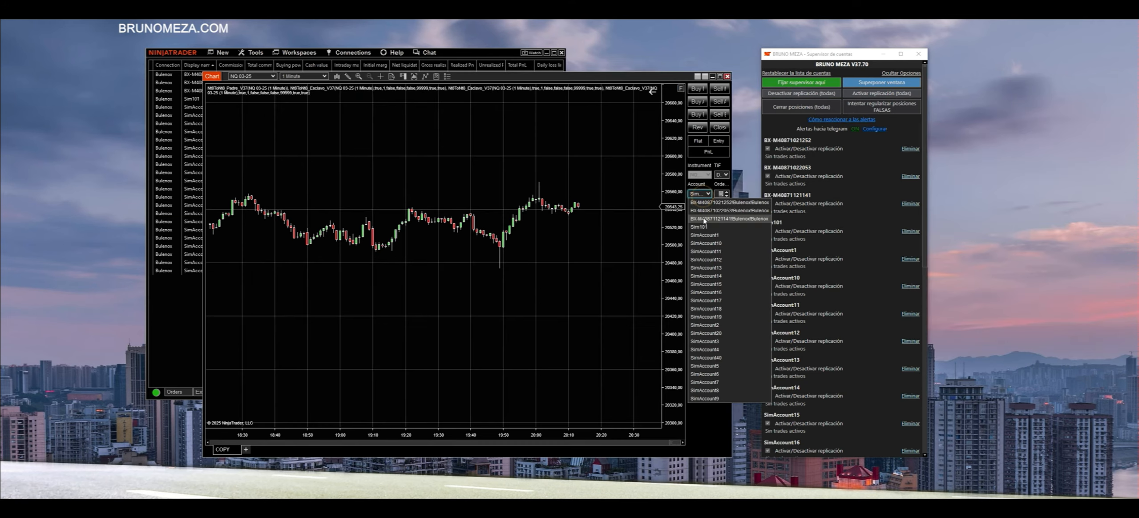
- Place a one-contract Buy Limit order at 20454,25 on the chart from the master account, and cancel that order
{"action": "right_click", "coordinate": [602, 285]}
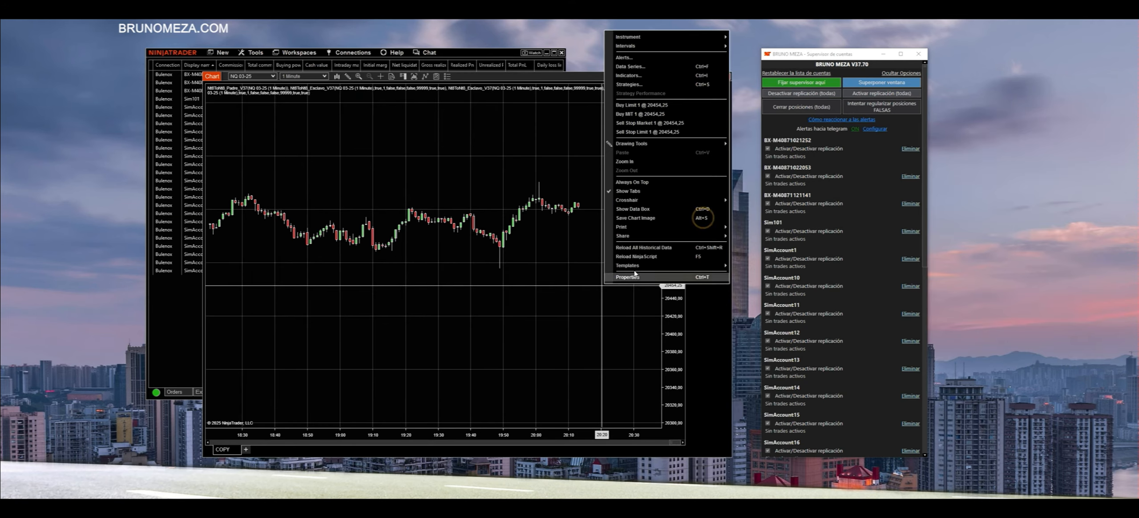
{"action": "left_click", "coordinate": [641, 105]}
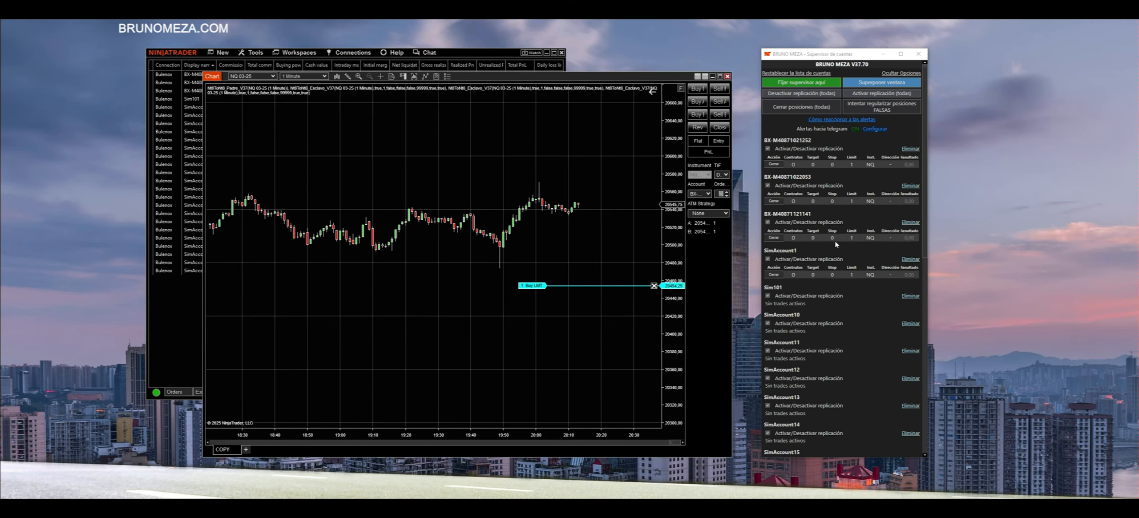
{"action": "left_click", "coordinate": [653, 285]}
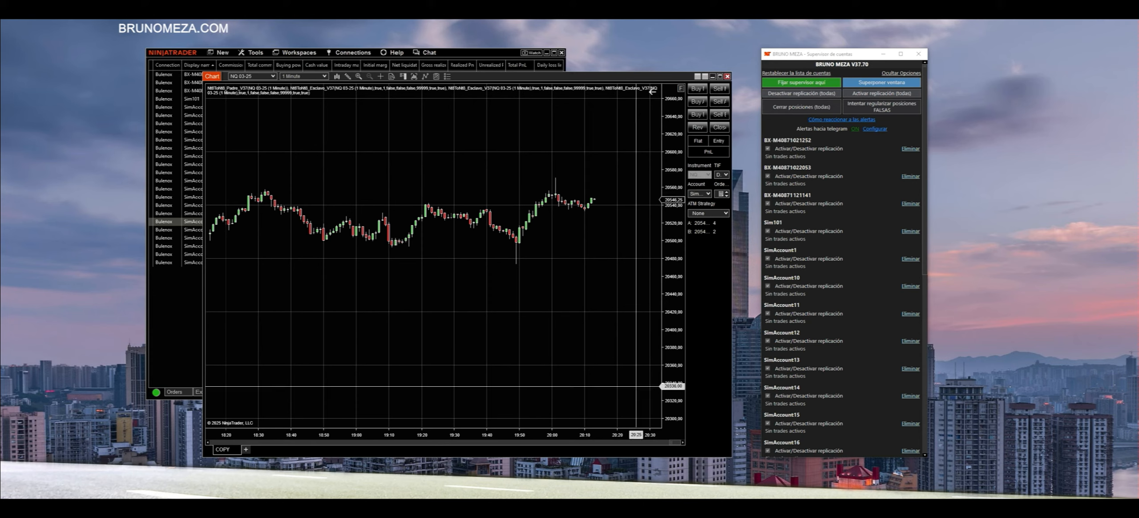
- Add a simulation account named SimAccount40 from the Accounts list, keeping the default settings, and acknowledge the reconnect notice
{"action": "left_click", "coordinate": [197, 291]}
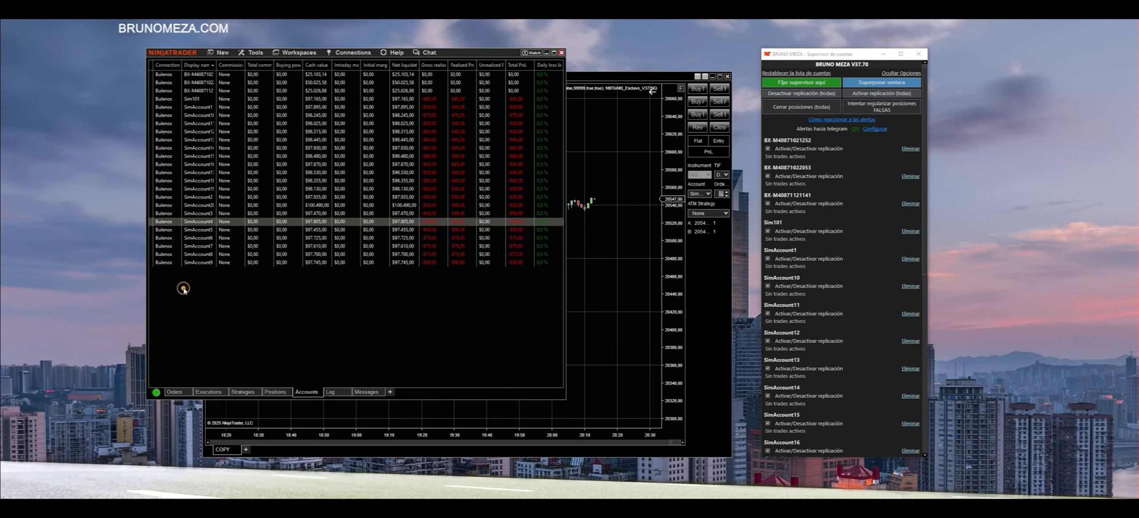
{"action": "left_click", "coordinate": [201, 93]}
{"action": "left_click", "coordinate": [201, 98]}
{"action": "right_click", "coordinate": [202, 99]}
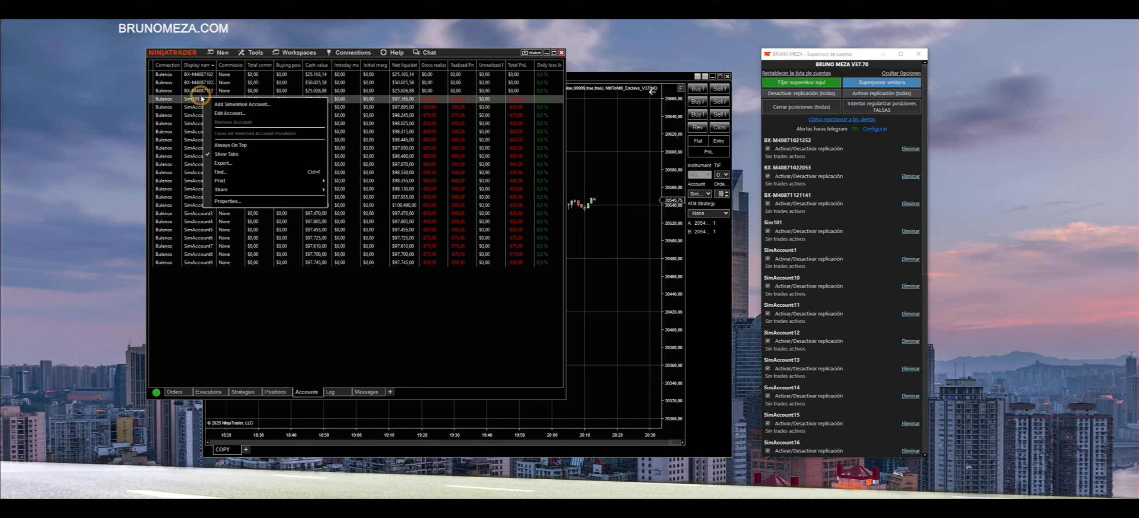
{"action": "left_click", "coordinate": [242, 105]}
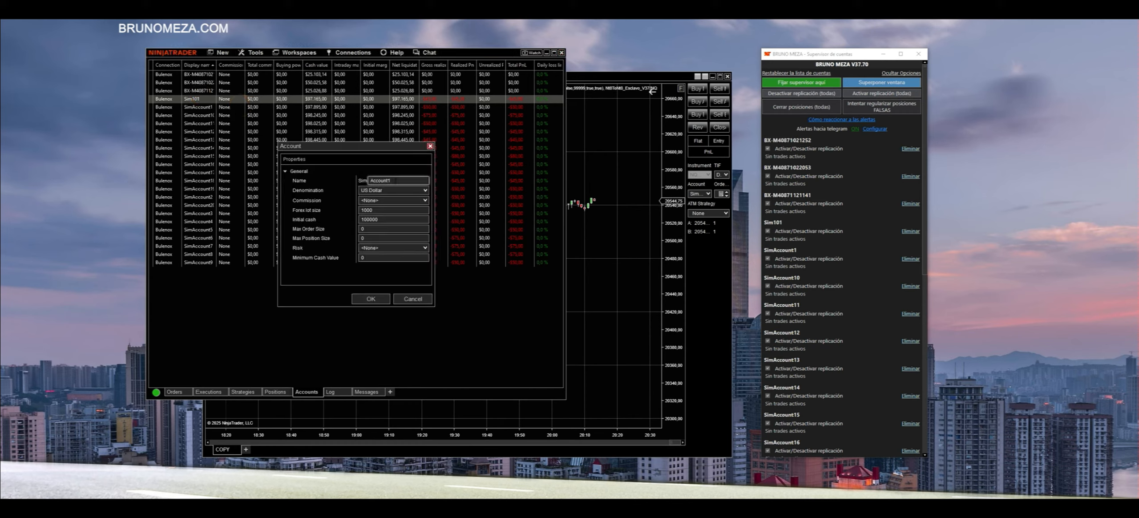
{"action": "left_click", "coordinate": [394, 180]}
{"action": "type", "text": "40"}
{"action": "left_click", "coordinate": [363, 299]}
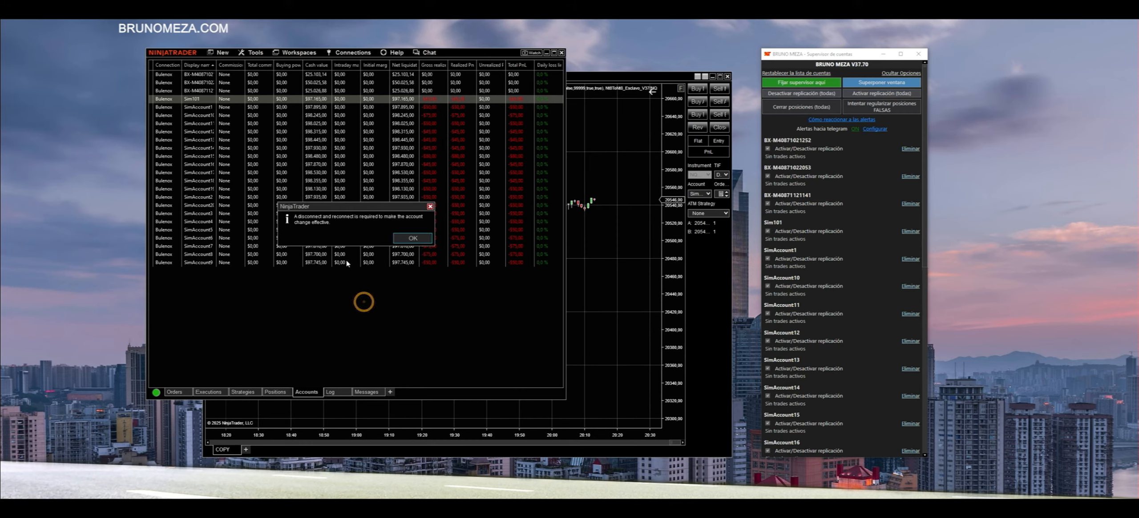
{"action": "left_click", "coordinate": [399, 237]}
- Disconnect the Bulenox connection and connect it again
{"action": "left_click", "coordinate": [353, 52]}
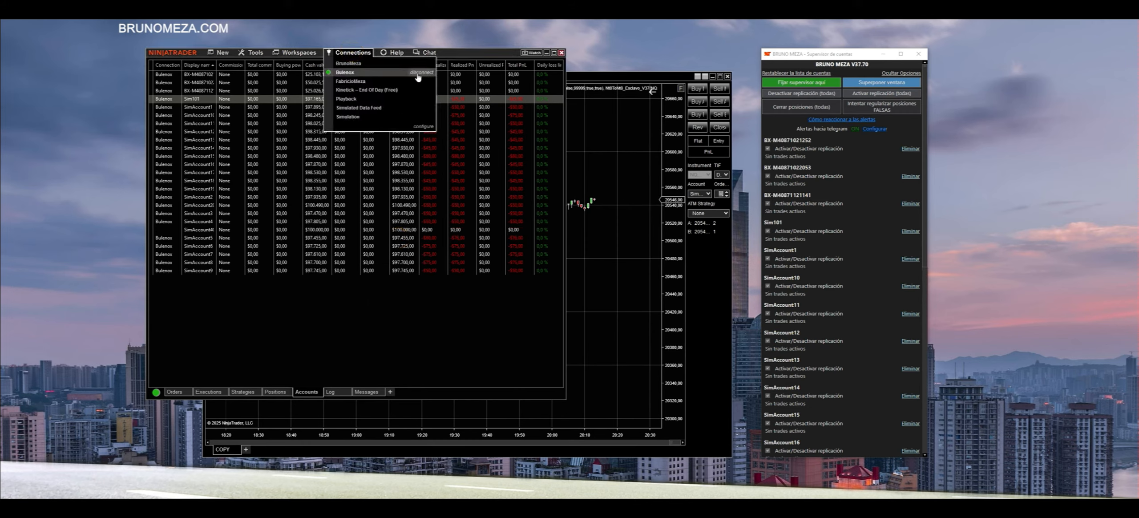
{"action": "left_click", "coordinate": [418, 76]}
{"action": "left_click", "coordinate": [353, 52]}
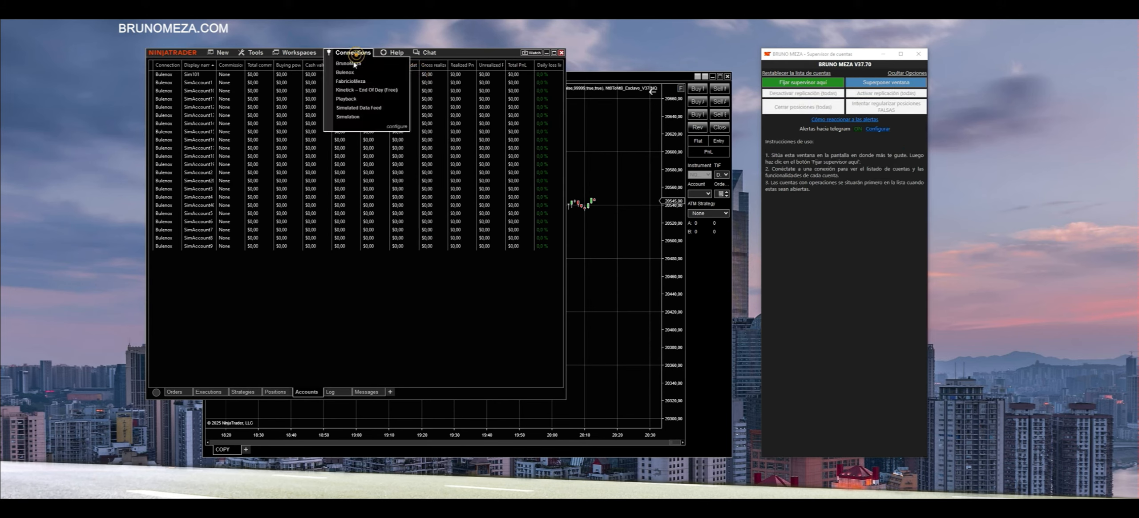
{"action": "left_click", "coordinate": [349, 73]}
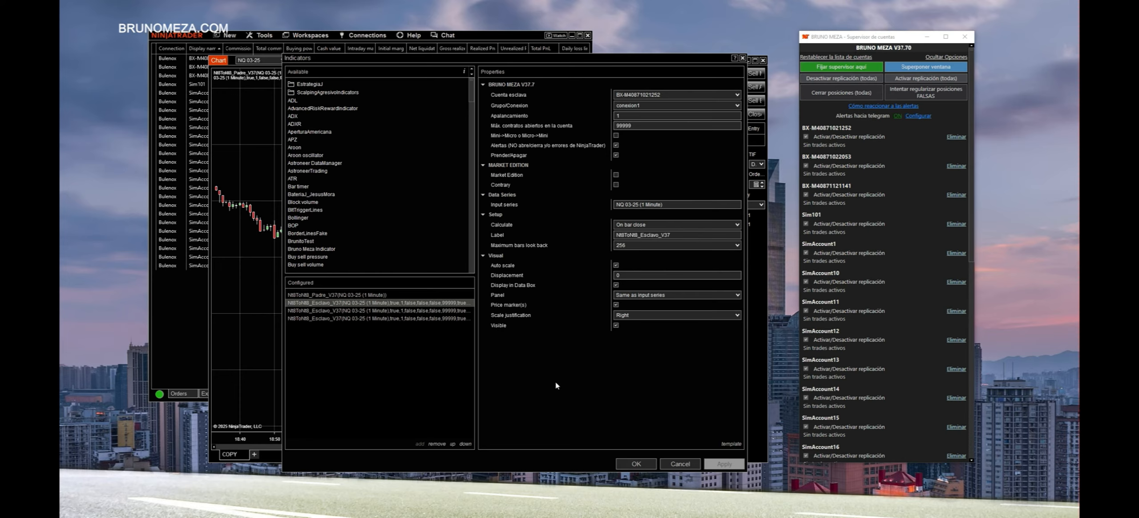
- Look through the Esclavo indicators' properties and switch the first one's Mini->Micro o Micro->Mini option on and off again
{"action": "left_click", "coordinate": [467, 311]}
{"action": "left_click", "coordinate": [466, 318]}
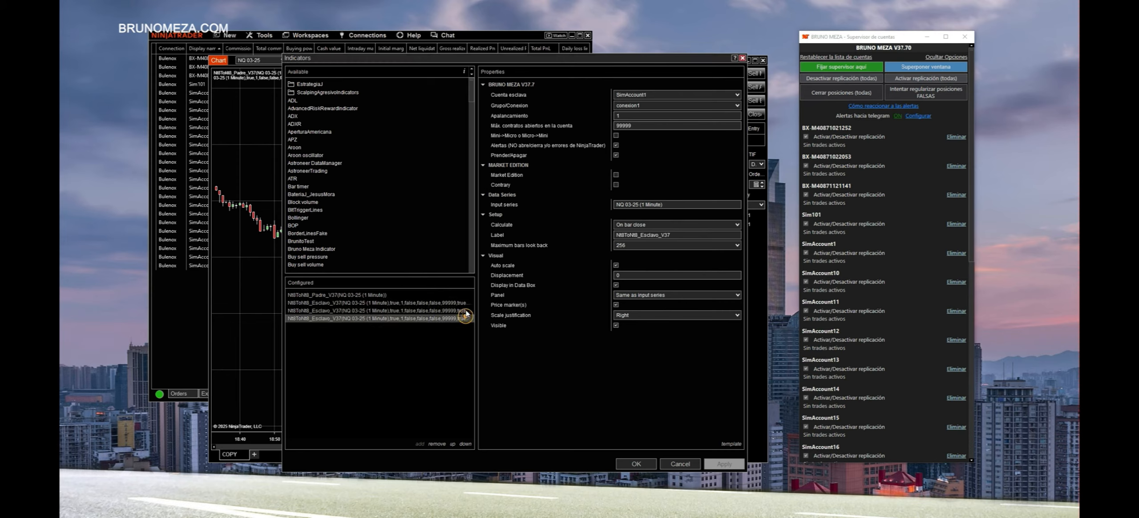
{"action": "left_click", "coordinate": [465, 302]}
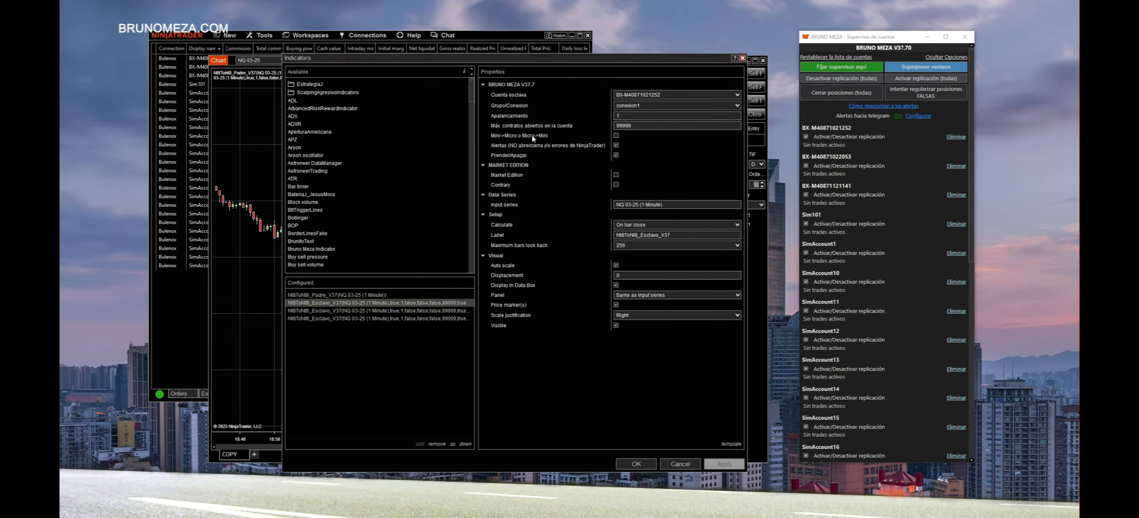
{"action": "left_click", "coordinate": [615, 135]}
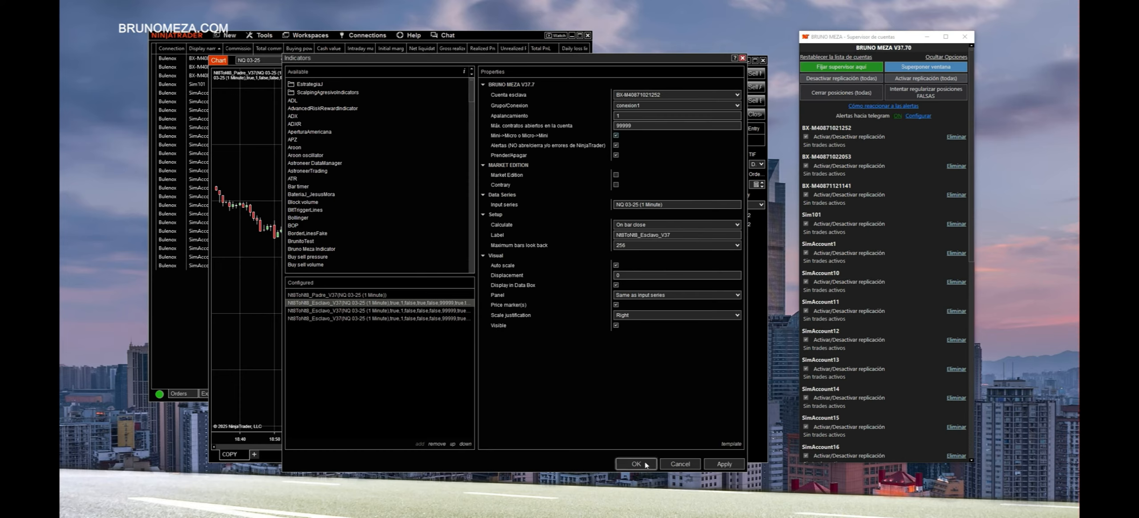
{"action": "left_click", "coordinate": [617, 136]}
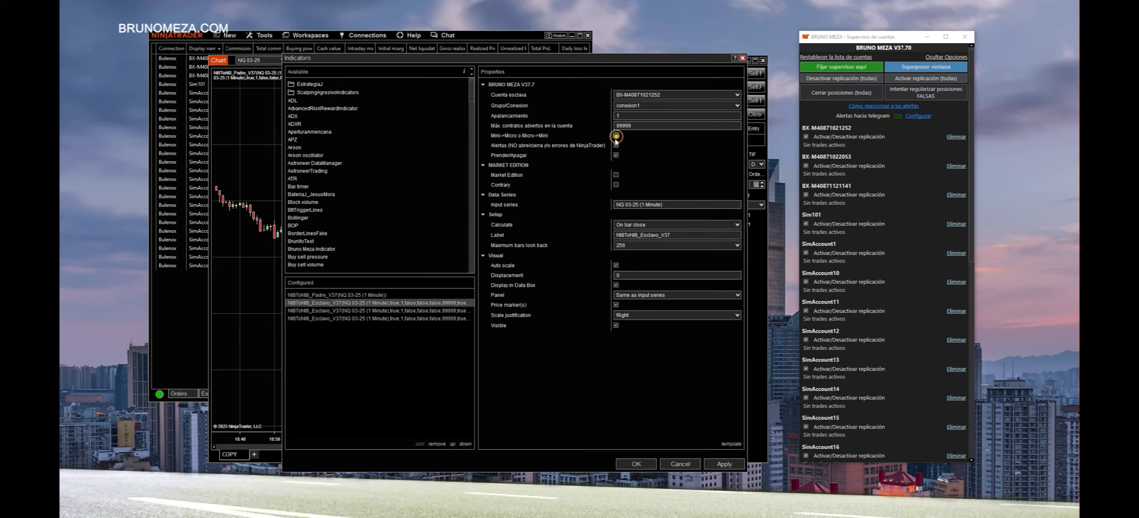
- Review the first Esclavo indicator's Apalancamiento and maximum open contracts, and enable Market Edition and Contrary for it
{"action": "left_click", "coordinate": [629, 115]}
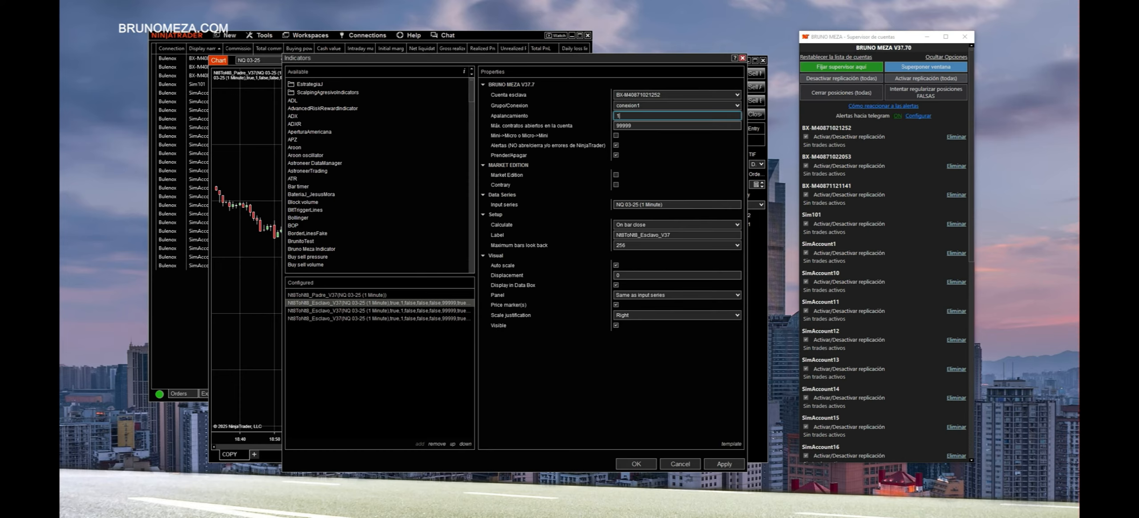
{"action": "left_click", "coordinate": [646, 124]}
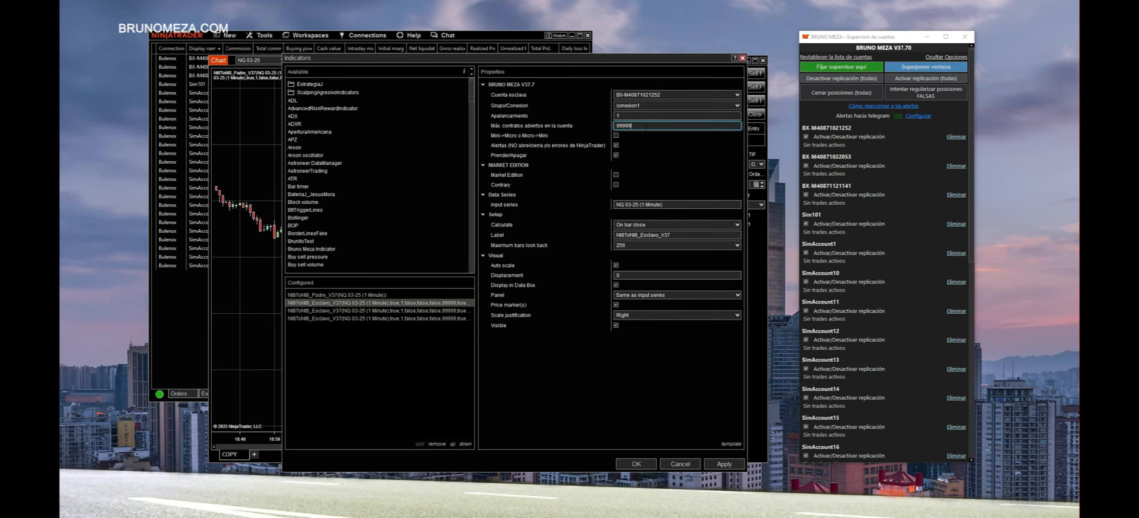
{"action": "left_click", "coordinate": [616, 175]}
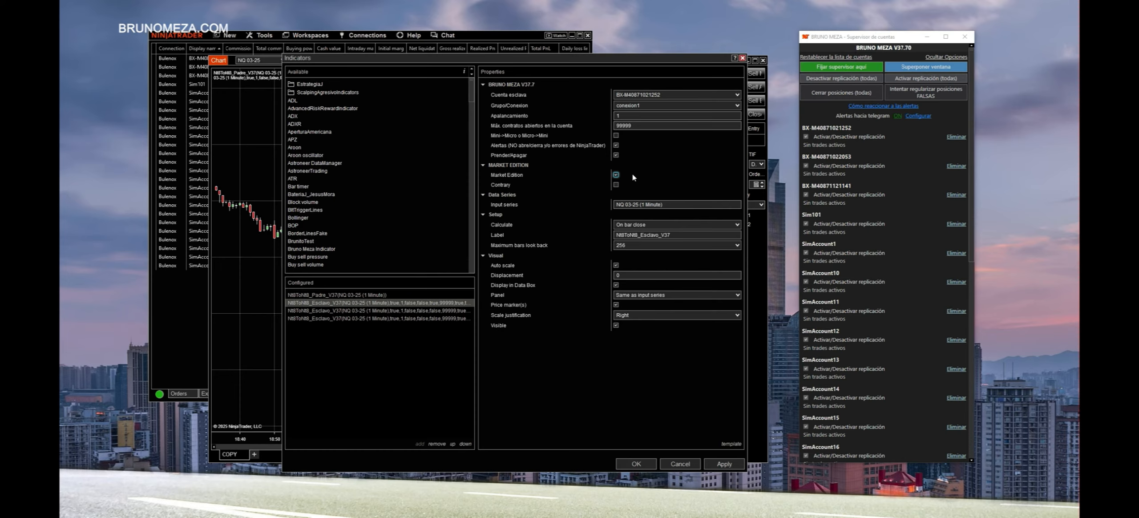
{"action": "left_click", "coordinate": [631, 184]}
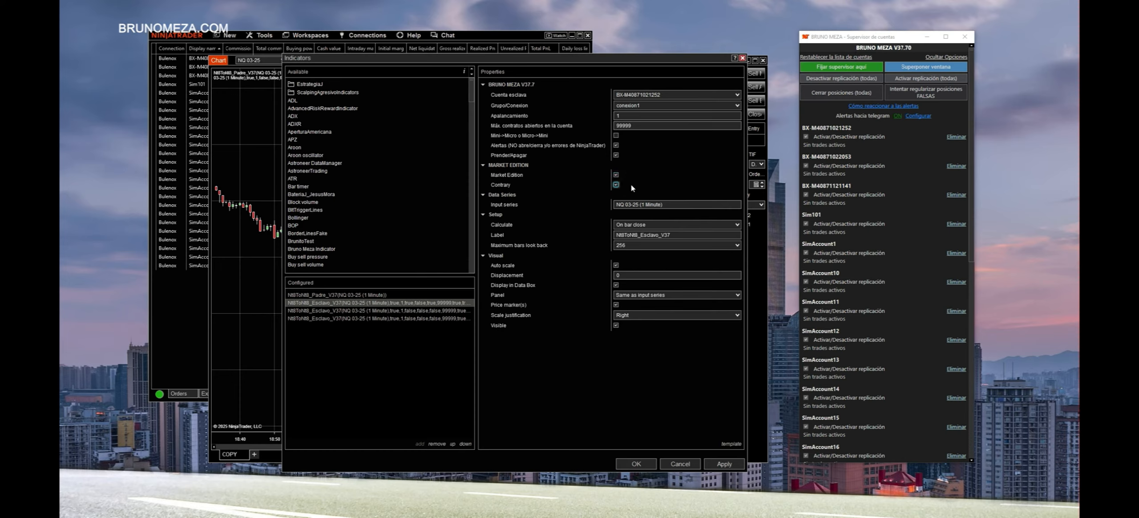